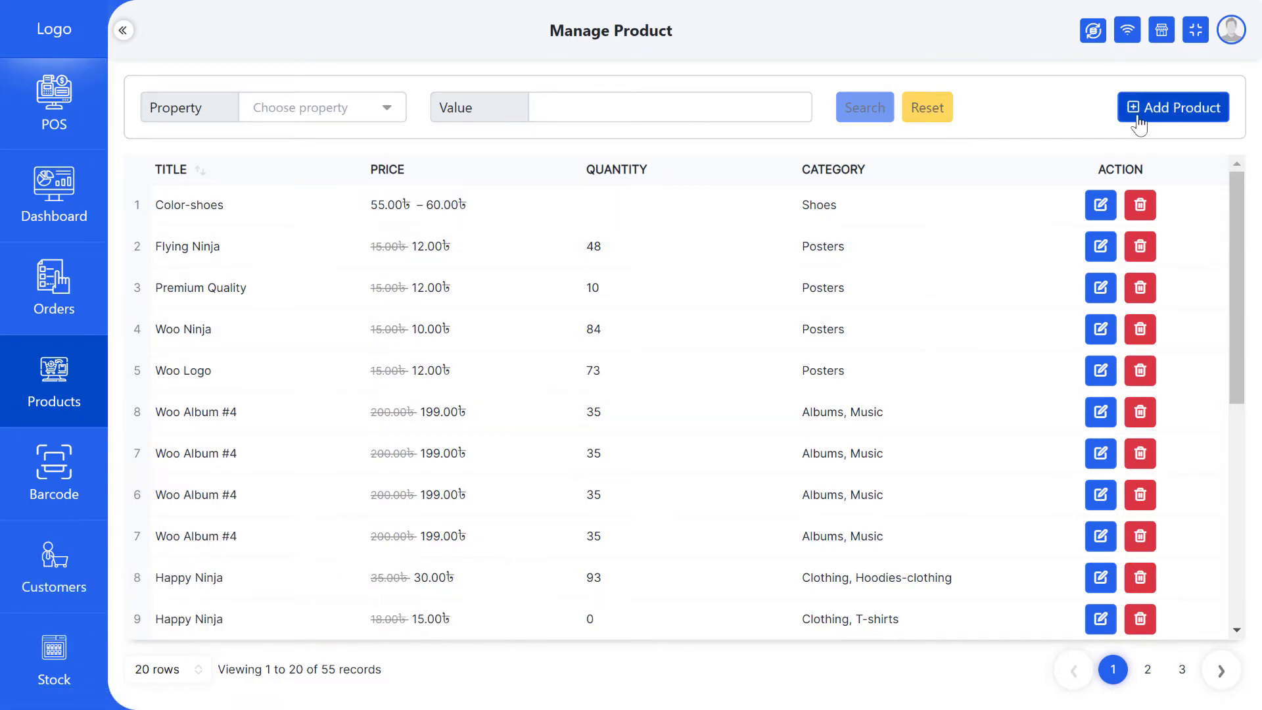
Start a new product named 'Jeans pant' in the pants category
click(1170, 112)
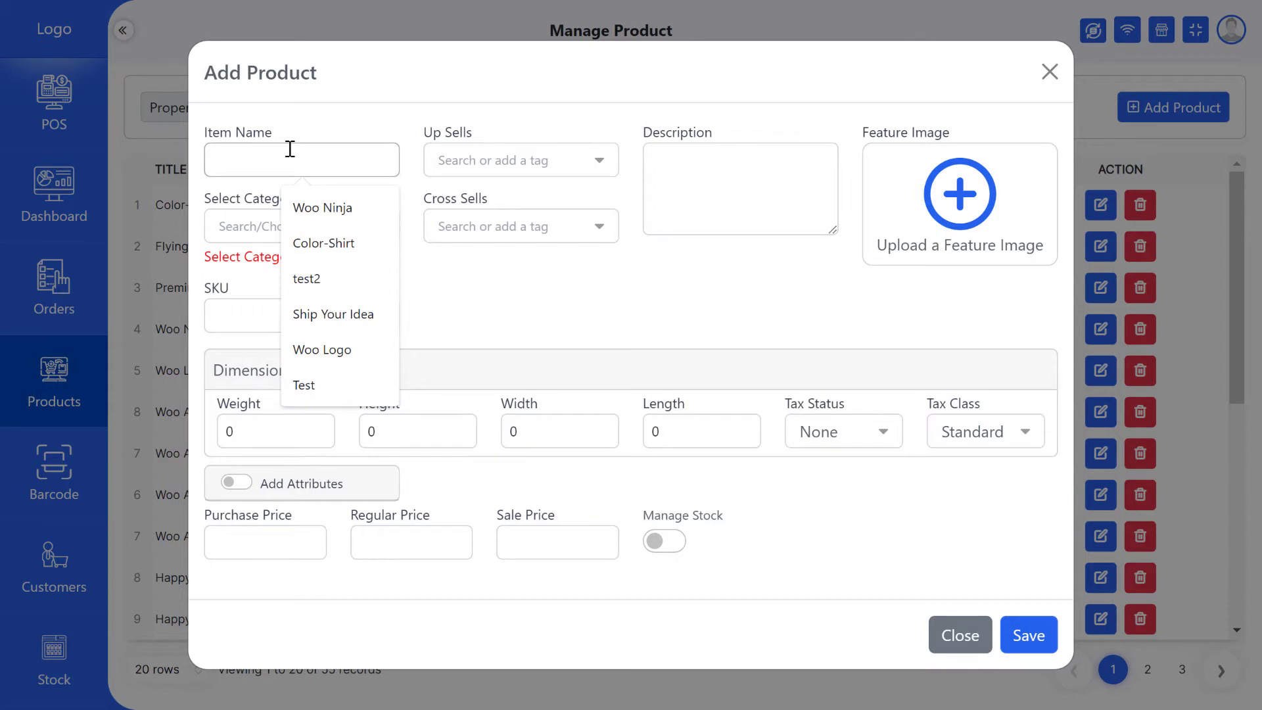
text(Jeans pant)
key(Tab)
click(251, 231)
click(254, 323)
Add Jeans Pant as up-sell and Mans pant as cross-sell, then paste the description
click(503, 179)
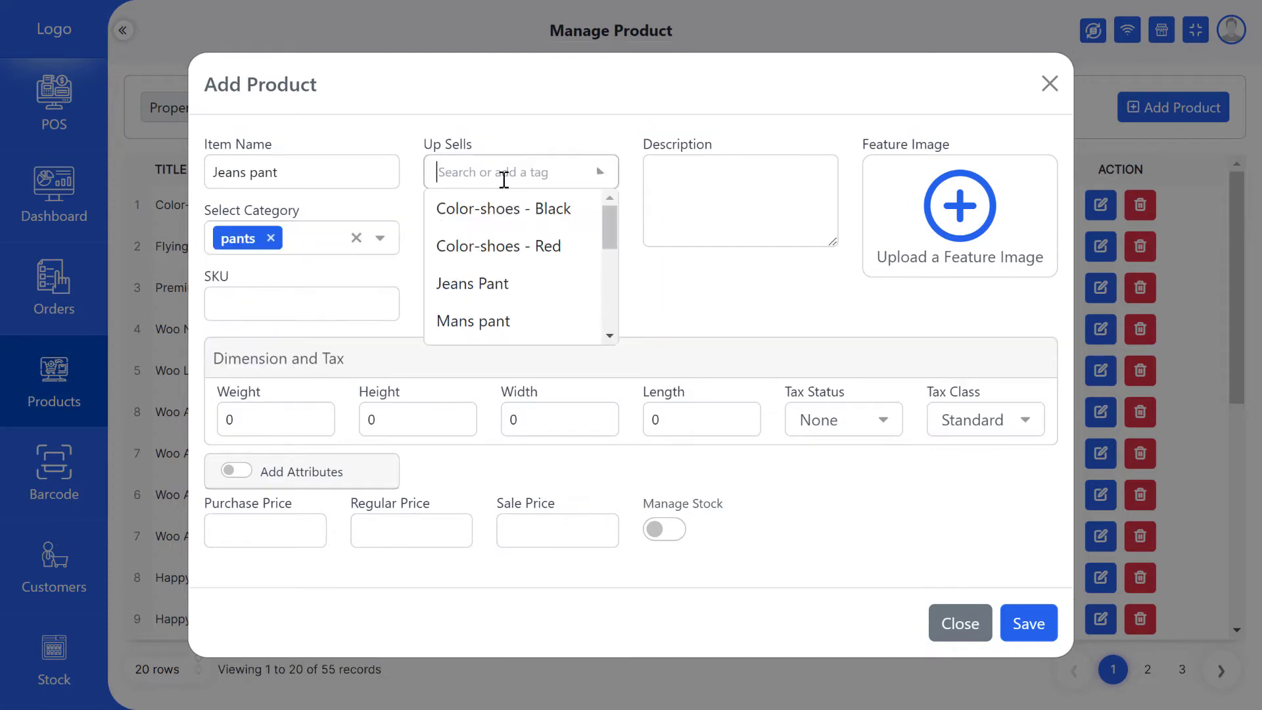
click(471, 284)
click(513, 238)
click(521, 285)
click(749, 197)
key(ctrl+v)
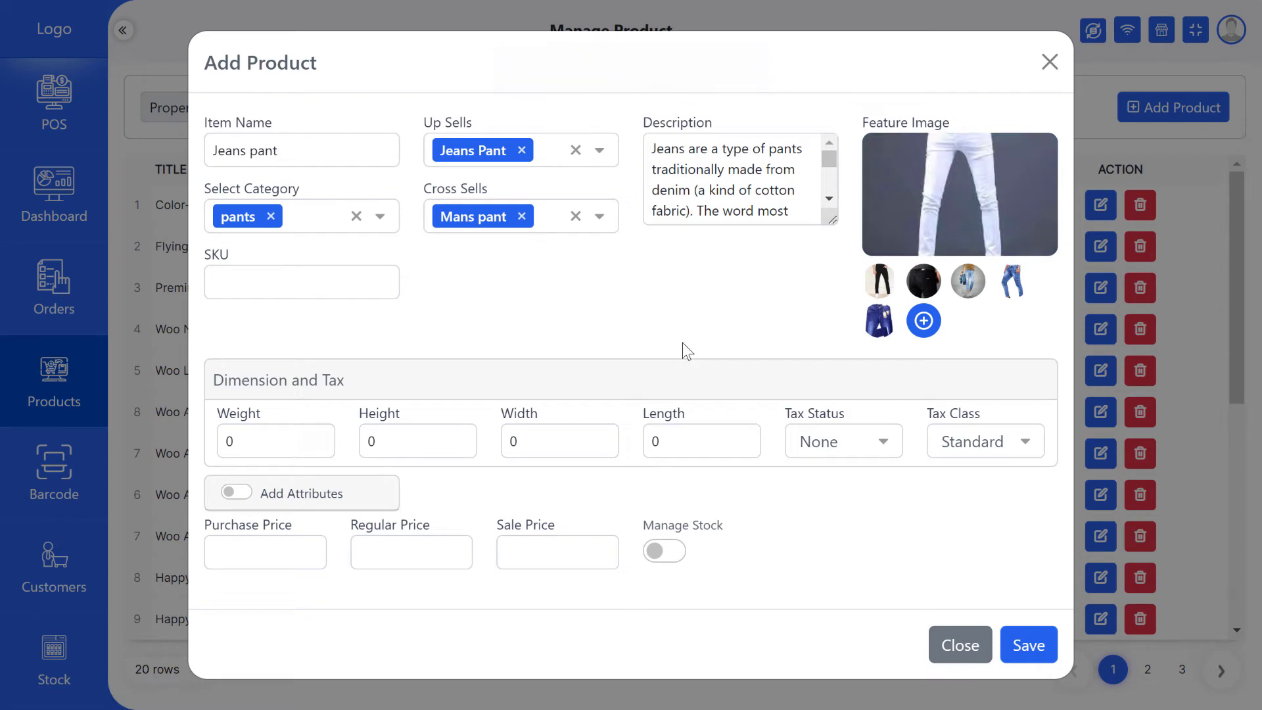
Delete the fifth gallery image
mouse_move(959, 200)
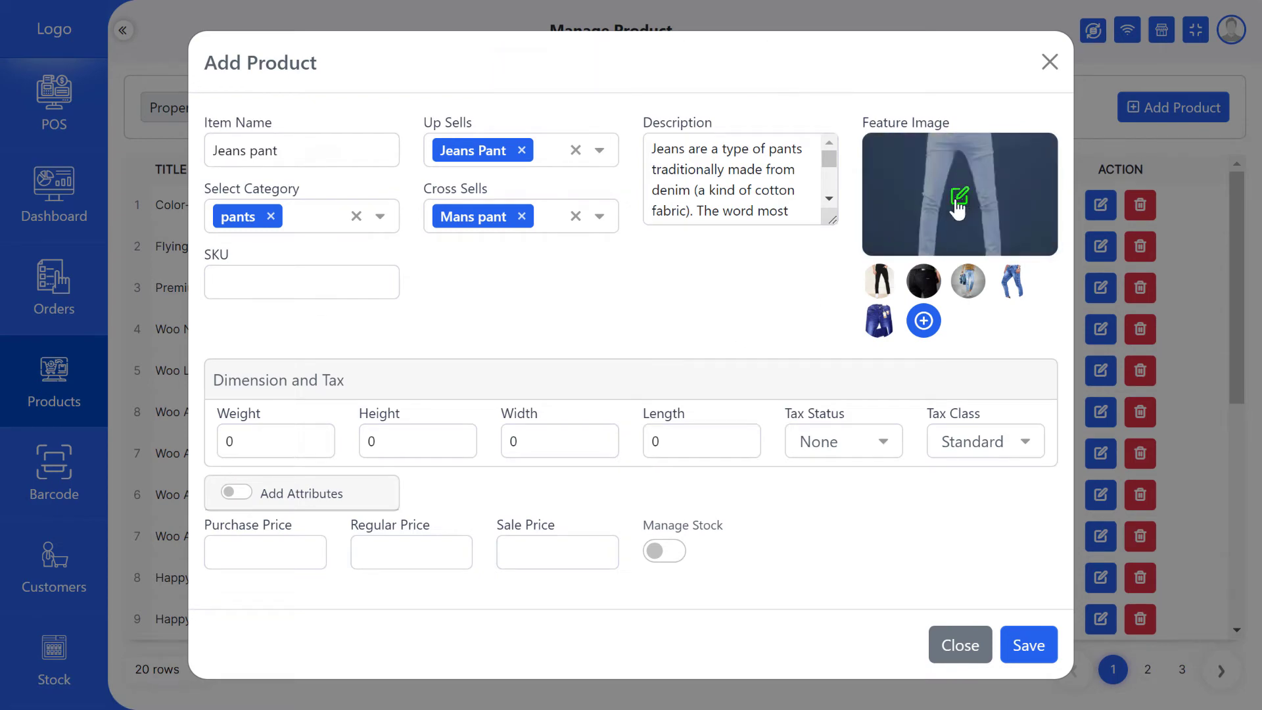
mouse_move(933, 290)
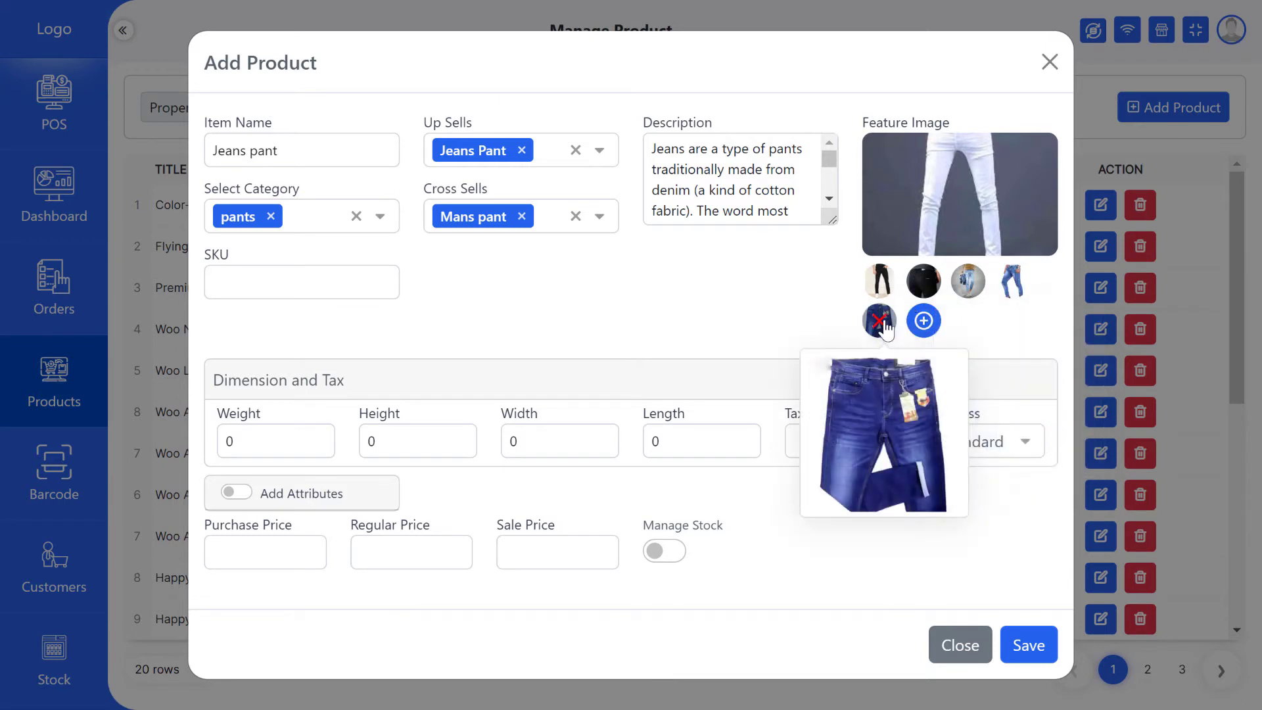
click(880, 320)
Enter 'jeans pant' as the product SKU
mouse_move(1011, 289)
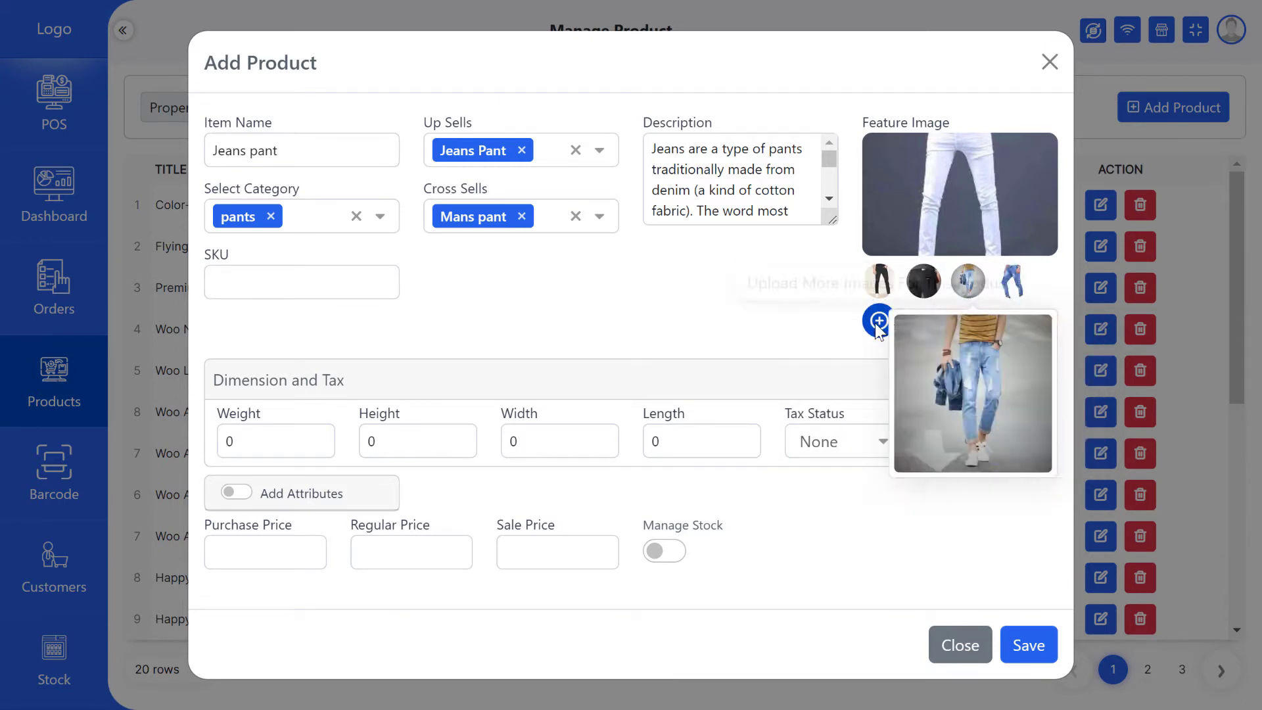
click(383, 291)
text(je)
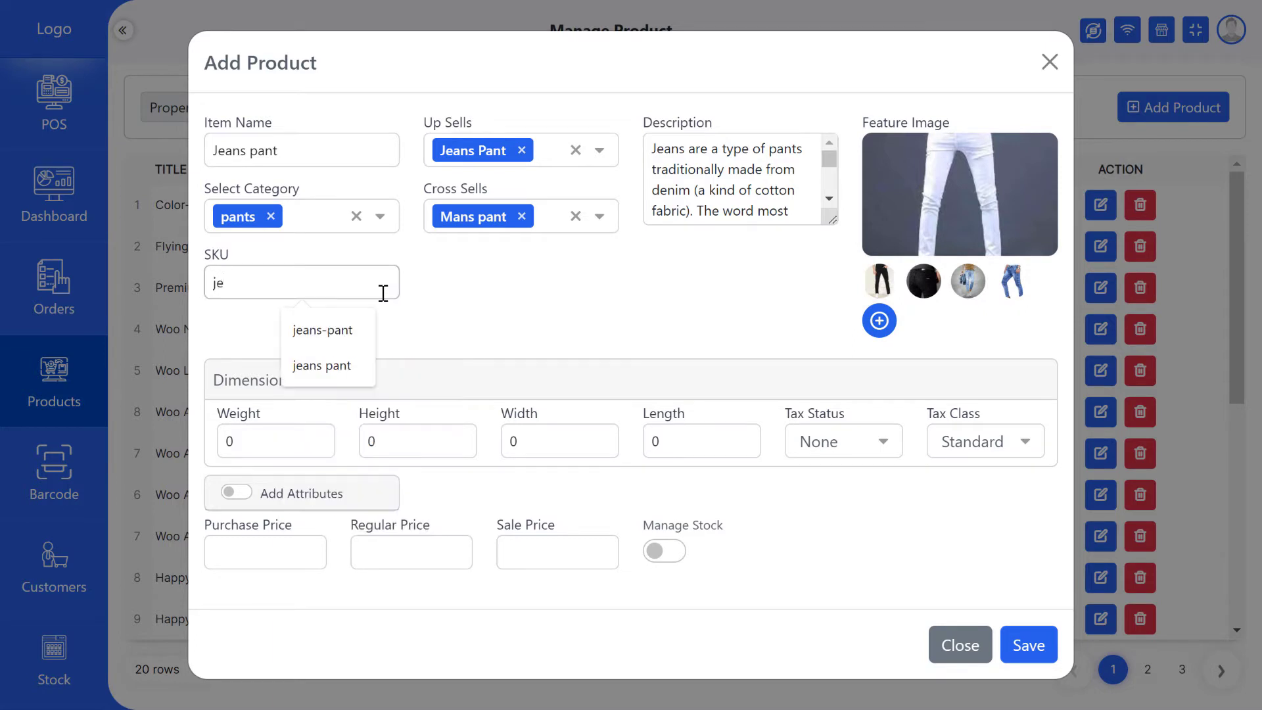
text(ans pant)
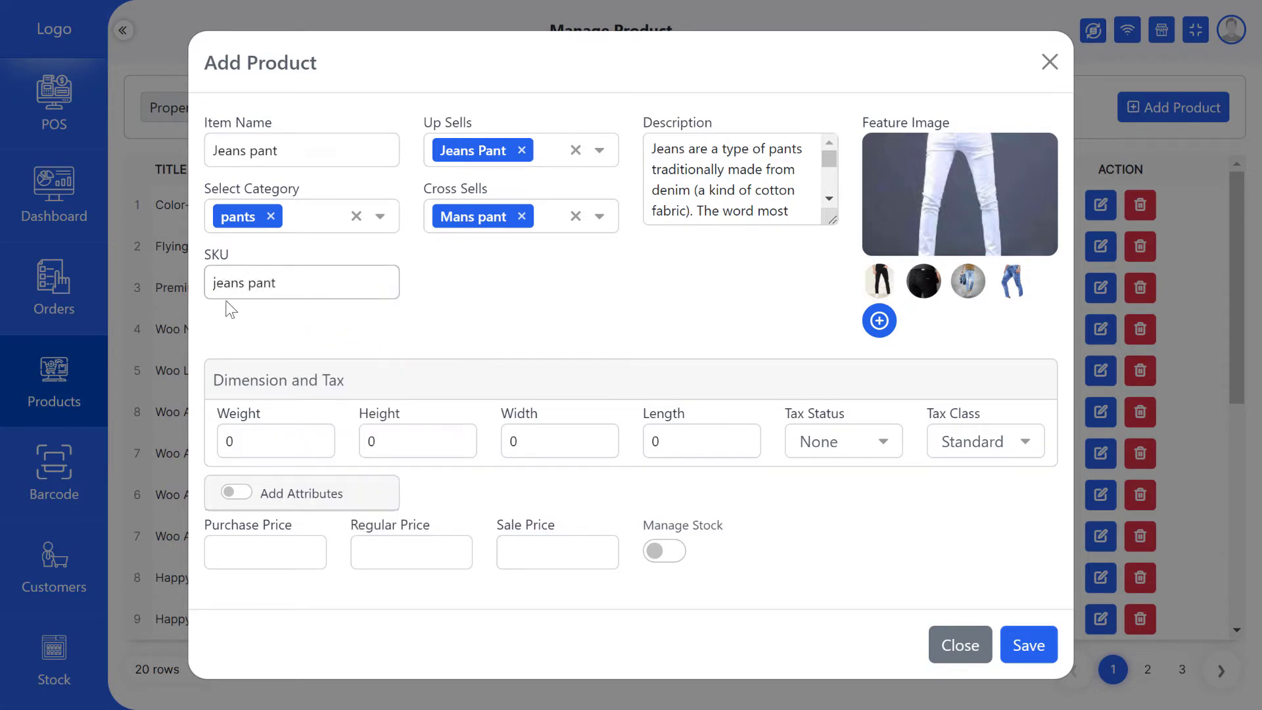
click(211, 386)
Set the tax status to Taxable and the tax class to Standard
click(282, 409)
double_click(387, 412)
click(459, 415)
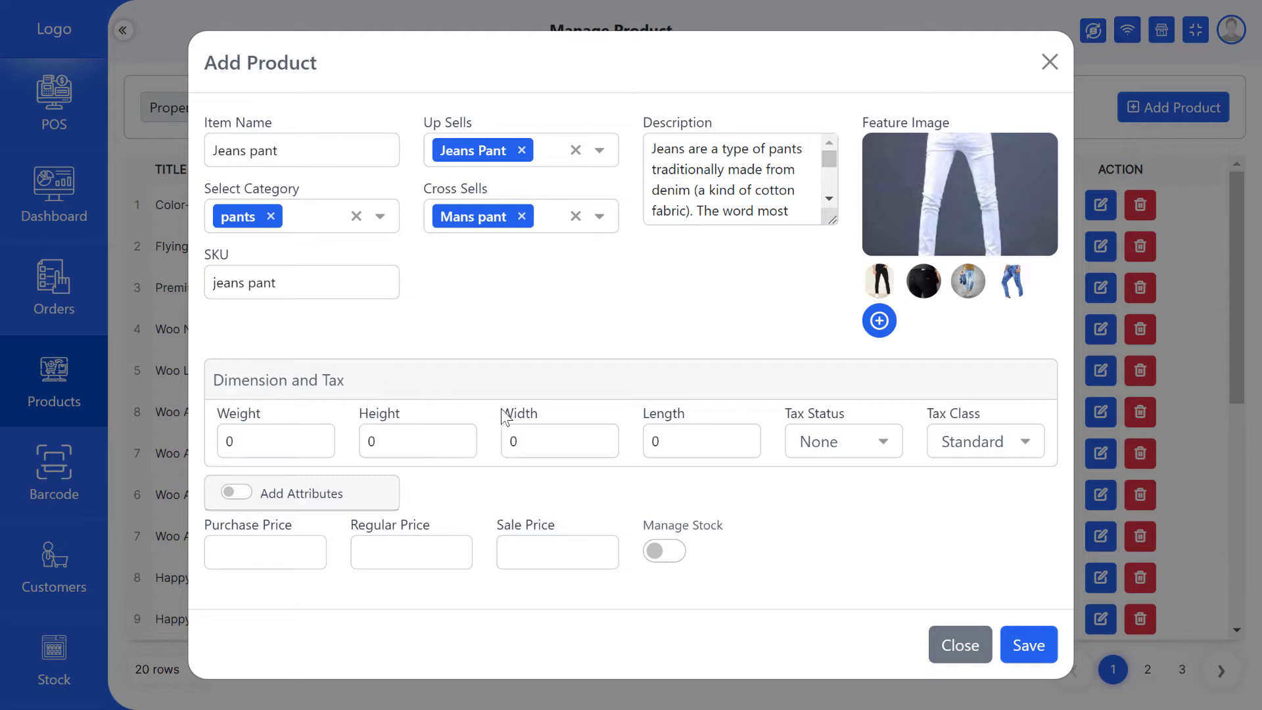
double_click(663, 414)
drag(786, 414, 845, 389)
click(842, 442)
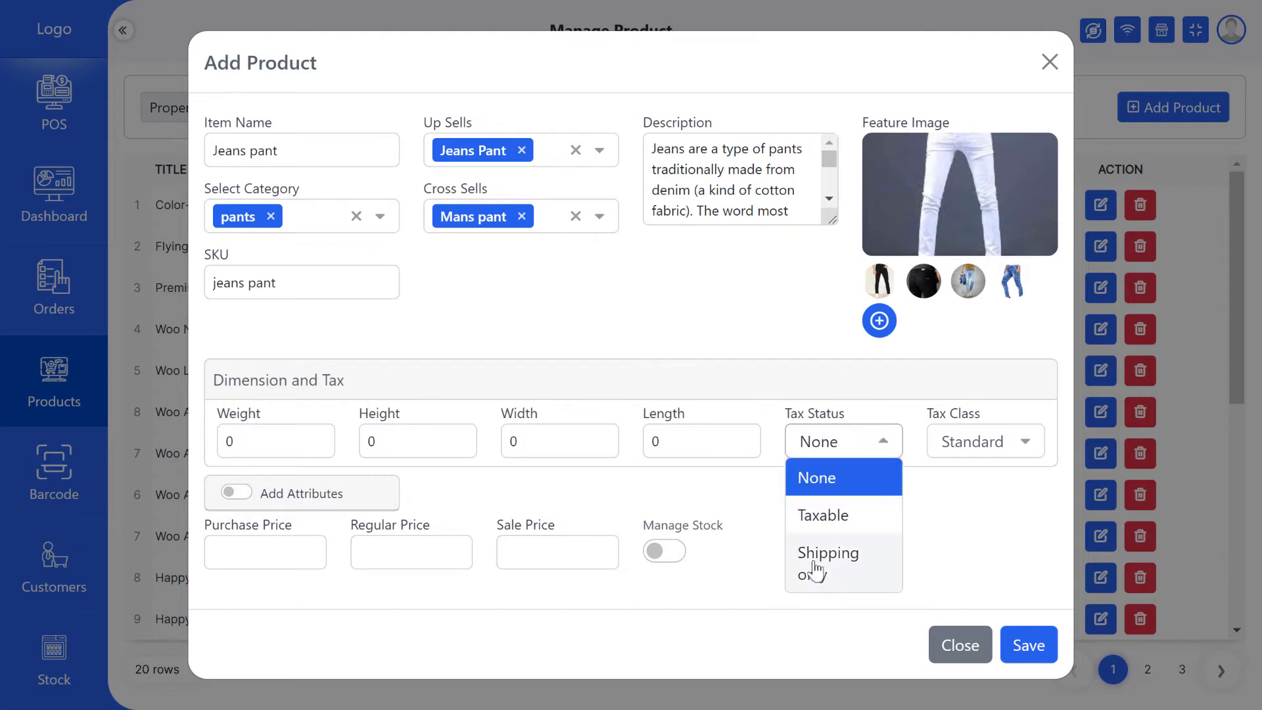
click(846, 524)
click(984, 454)
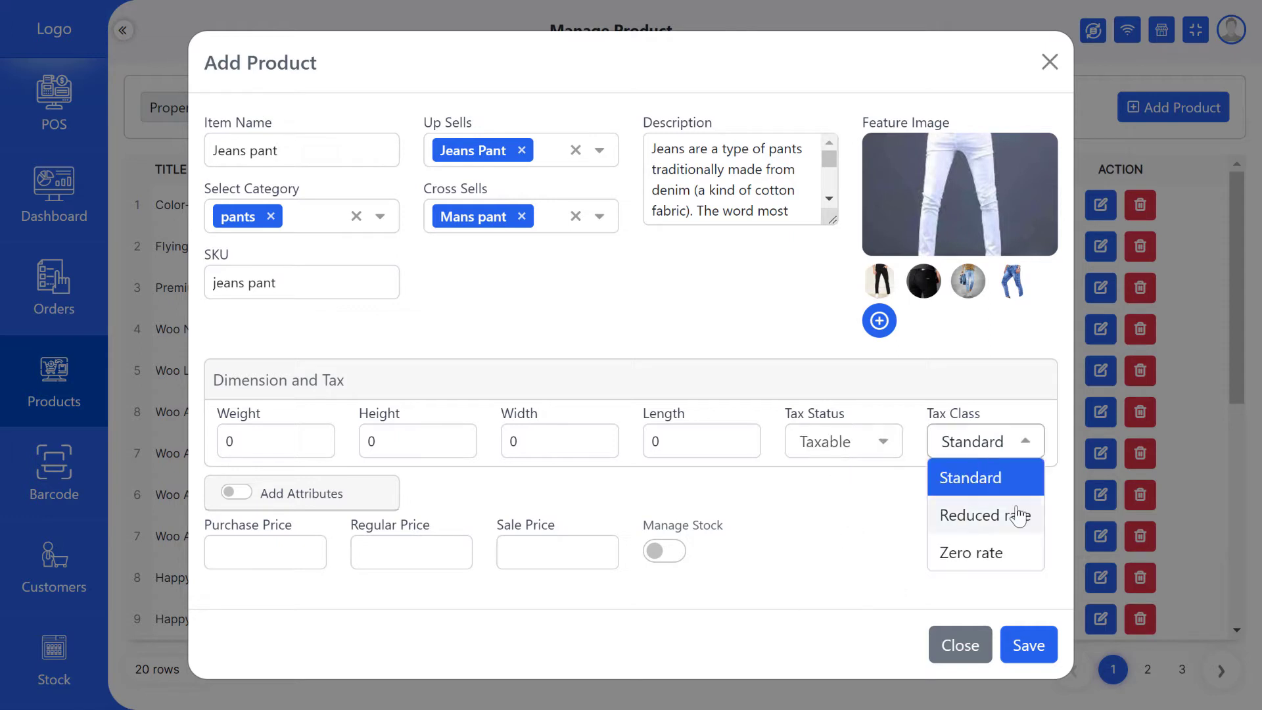
click(861, 522)
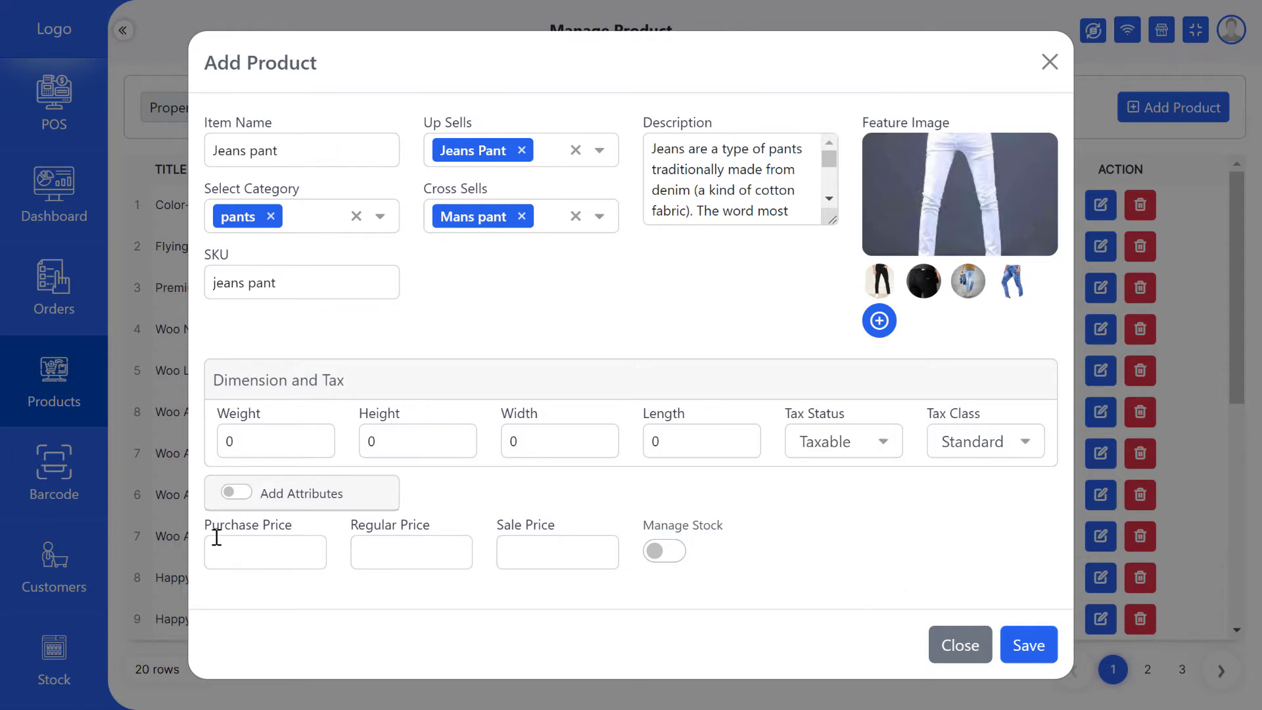
Enter purchase price 50, regular price 60 and sale price 55
click(274, 548)
text(50)
click(415, 553)
text(60)
click(542, 553)
text(55)
Enable stock management with quantity 20 and alert 5, then save the product
click(672, 554)
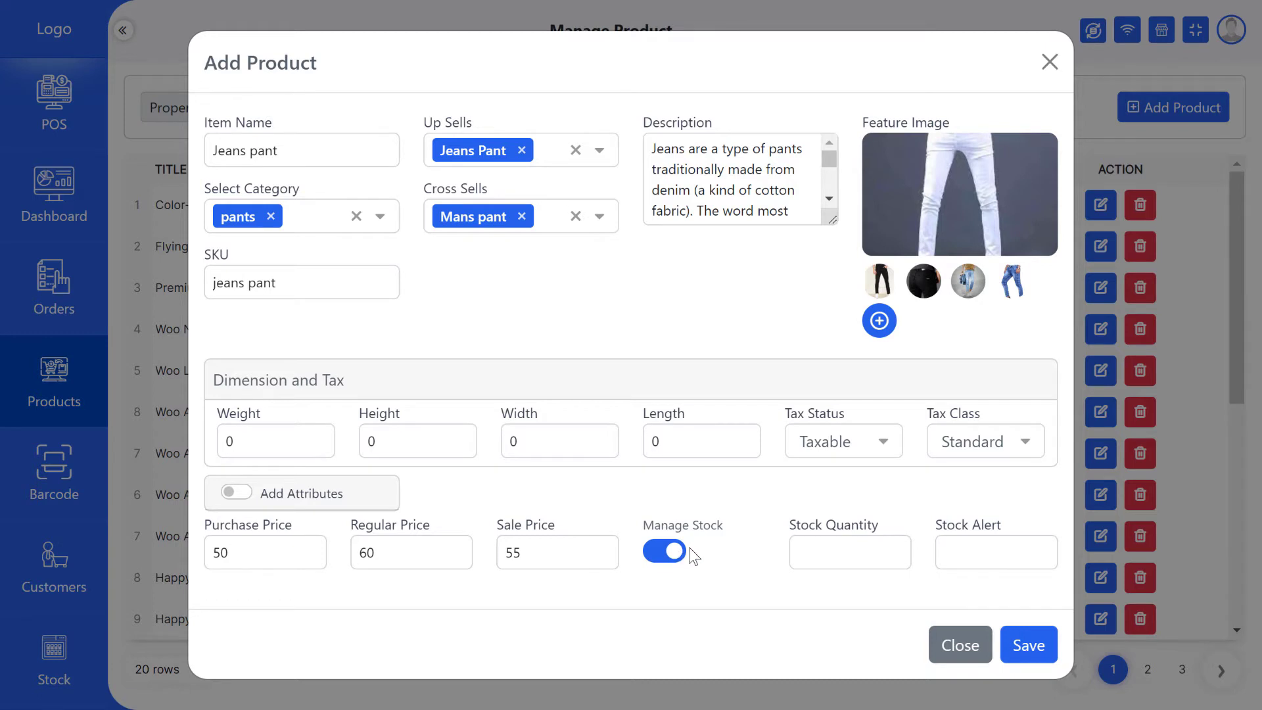
click(825, 551)
text(20)
click(952, 551)
text(5)
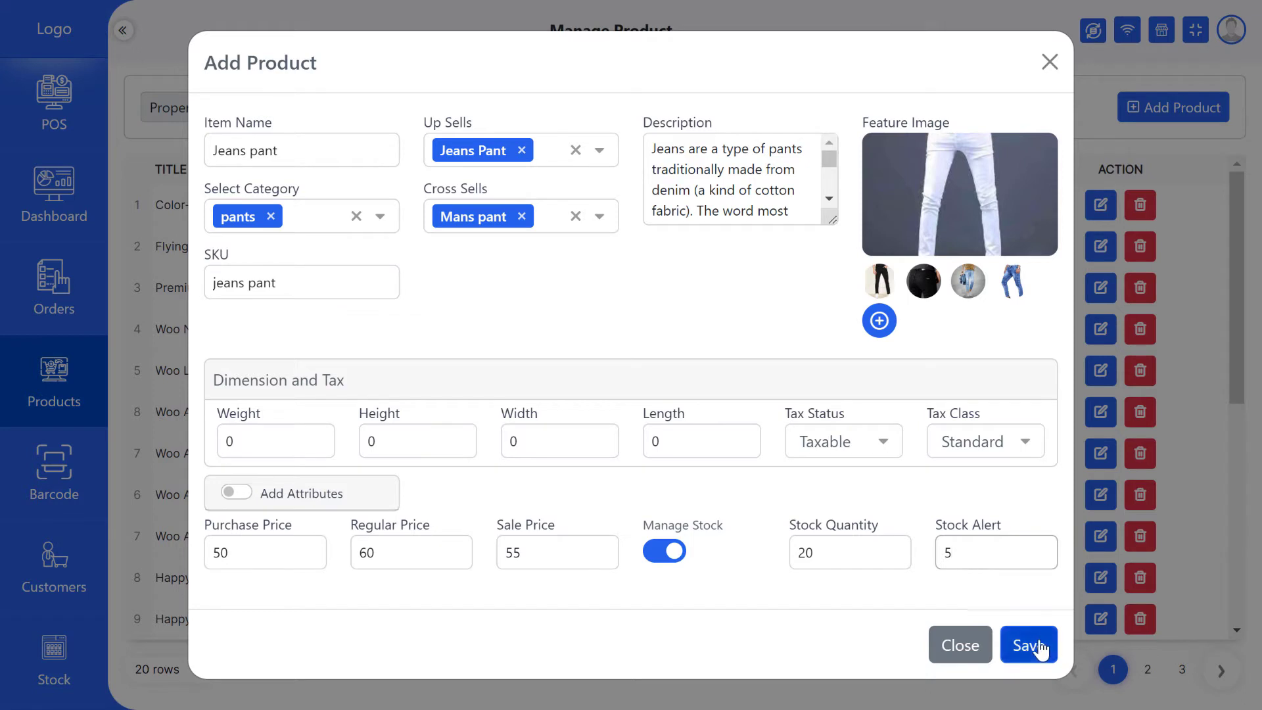
click(1029, 644)
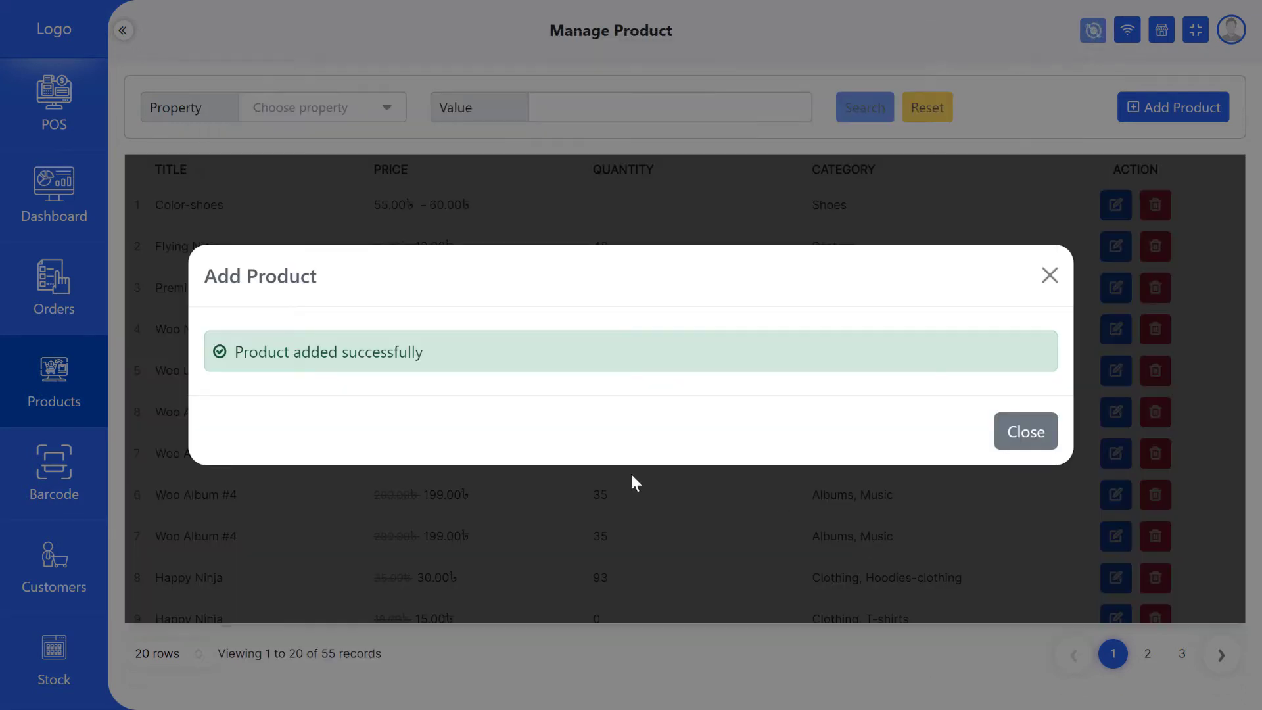
Close the 'Product added successfully' notice to see Jeans pant listed with 20 in stock
drag(427, 352, 235, 353)
click(299, 352)
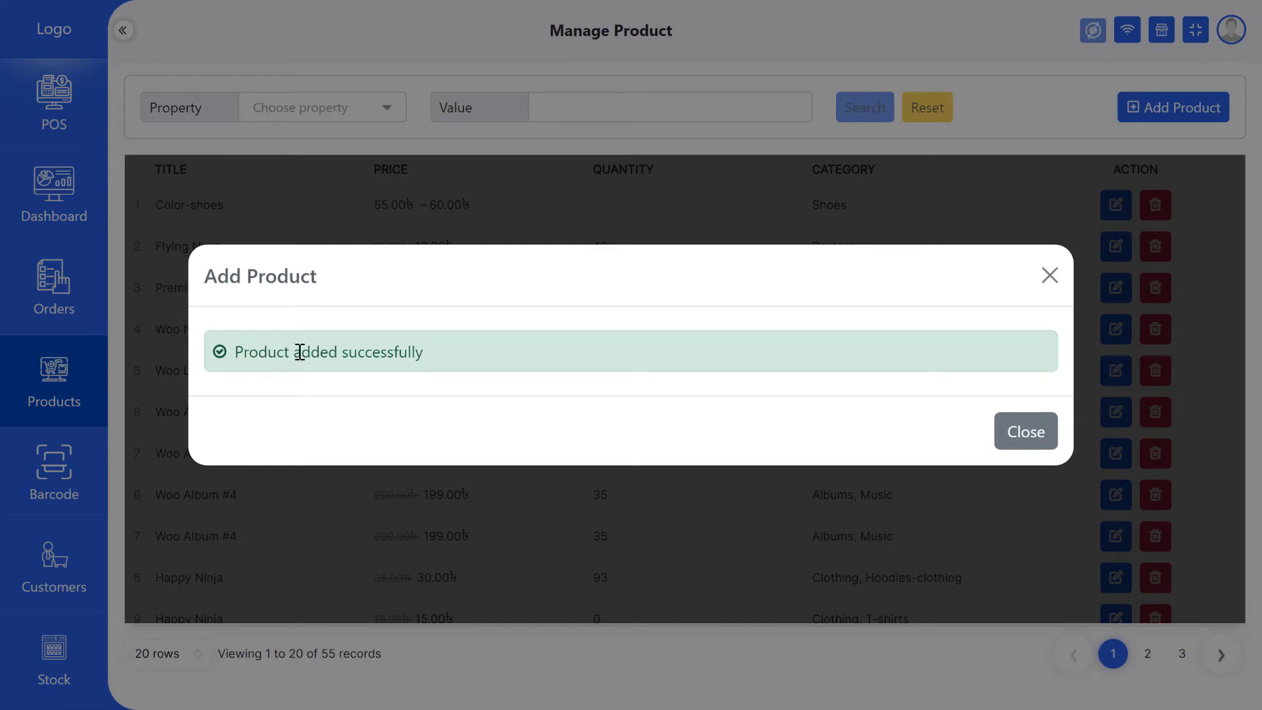
click(1030, 437)
triple_click(213, 206)
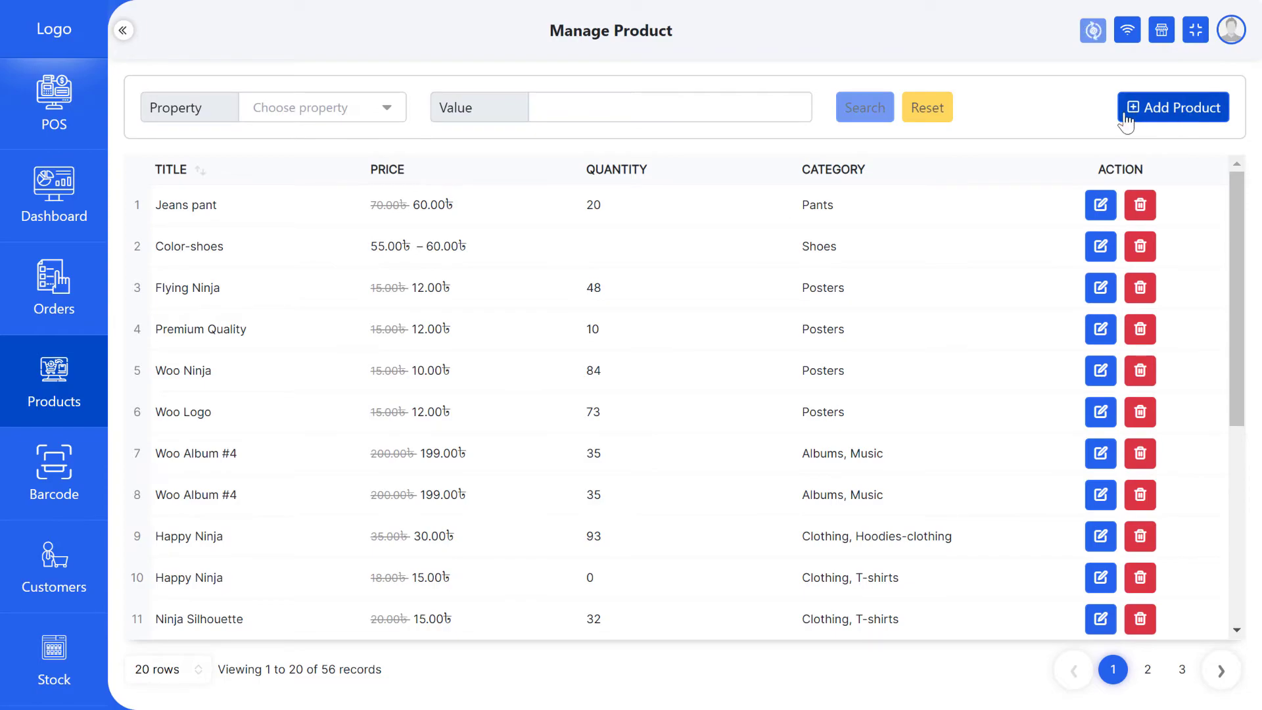
Start a new product named 'Man's formal shirt' with V-Neck T-Shirt as up-sell
click(1197, 122)
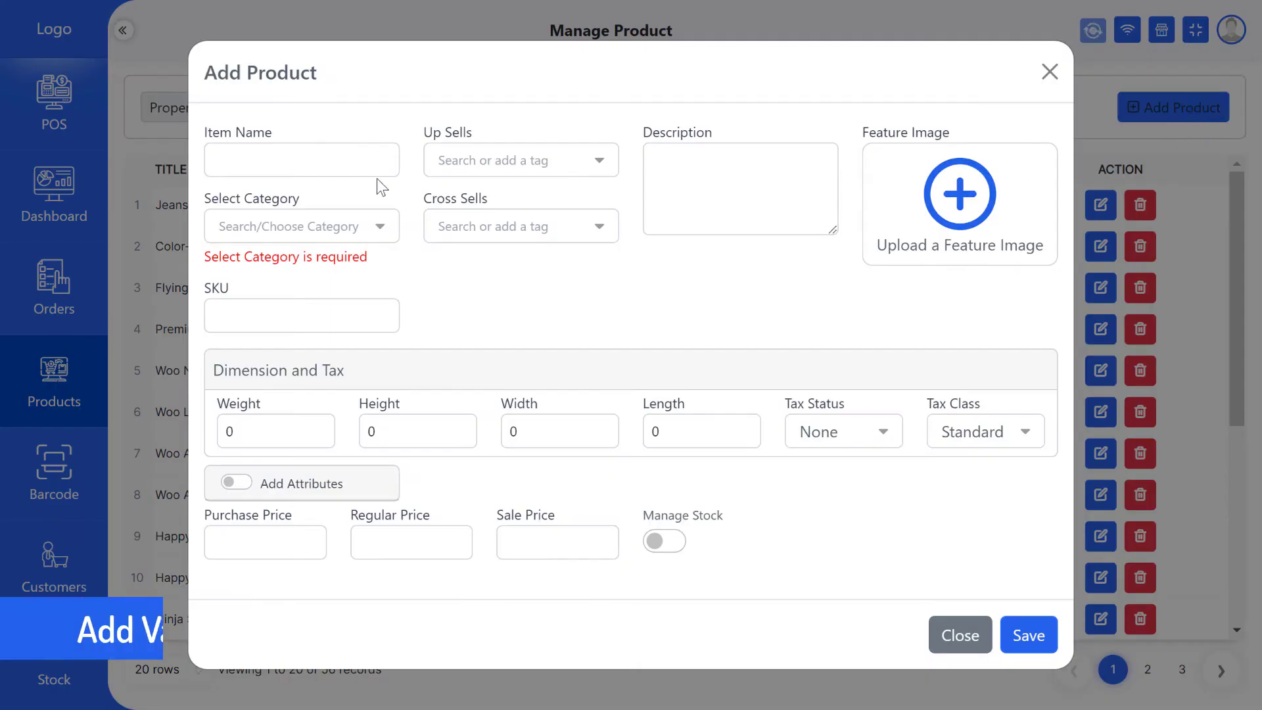
click(291, 159)
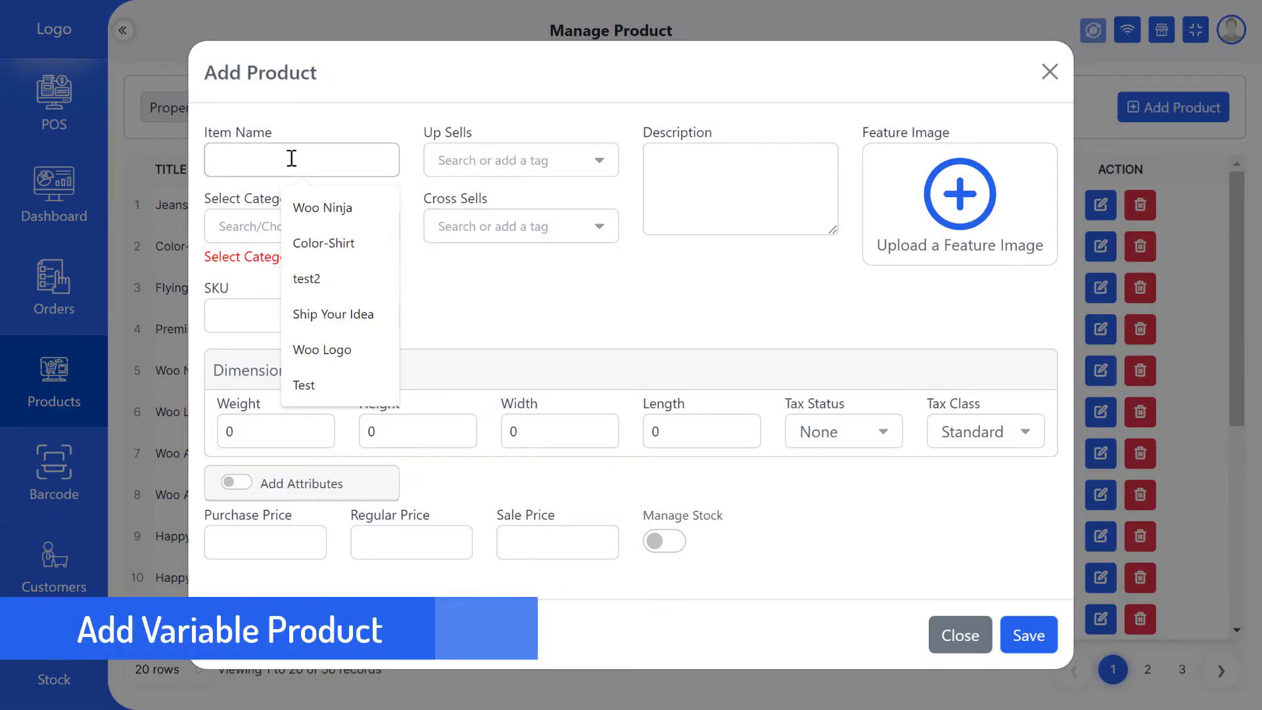
text(Man's )
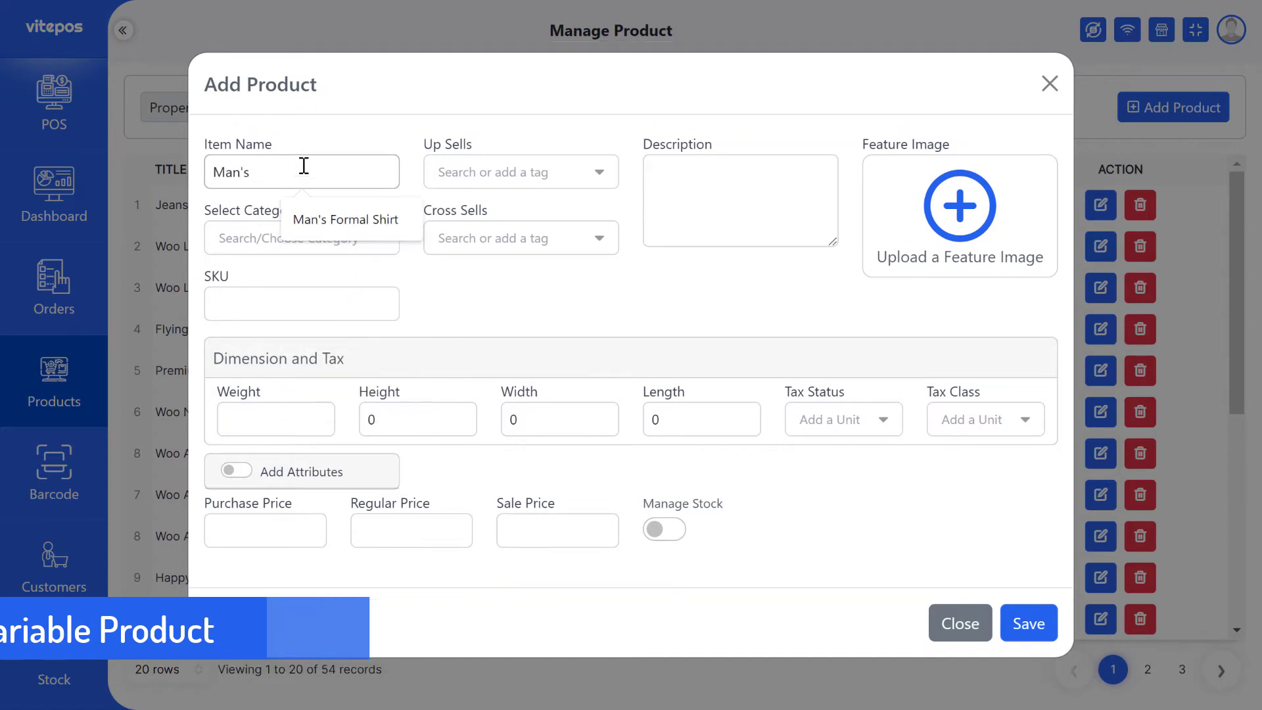
text(formal shirt)
key(Tab)
scroll(476, 286, down, 5)
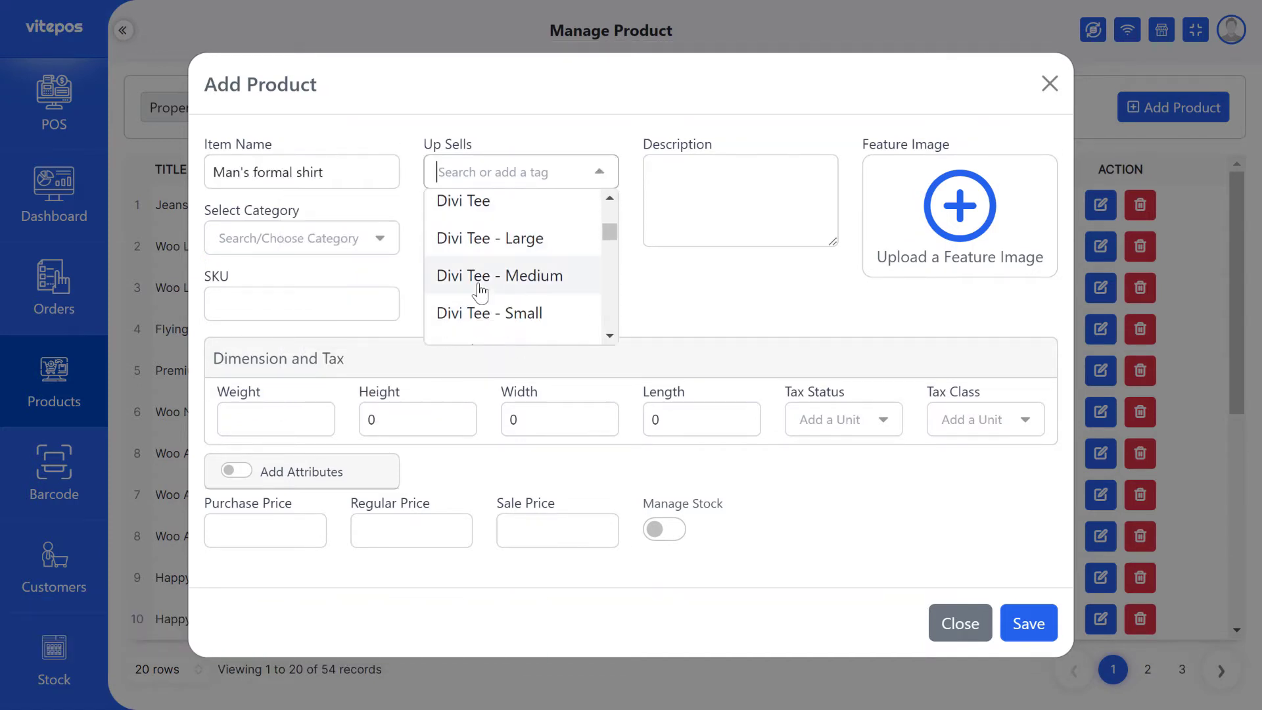
text(v-ne)
key(Return)
click(314, 253)
Choose the mens-shirt category, add T-Shirt as cross-sell, and paste the description
text(man)
key(BackSpace)
key(BackSpace)
text(ens)
key(Return)
click(490, 252)
text(t-shi)
key(Return)
click(734, 199)
key(ctrl+v)
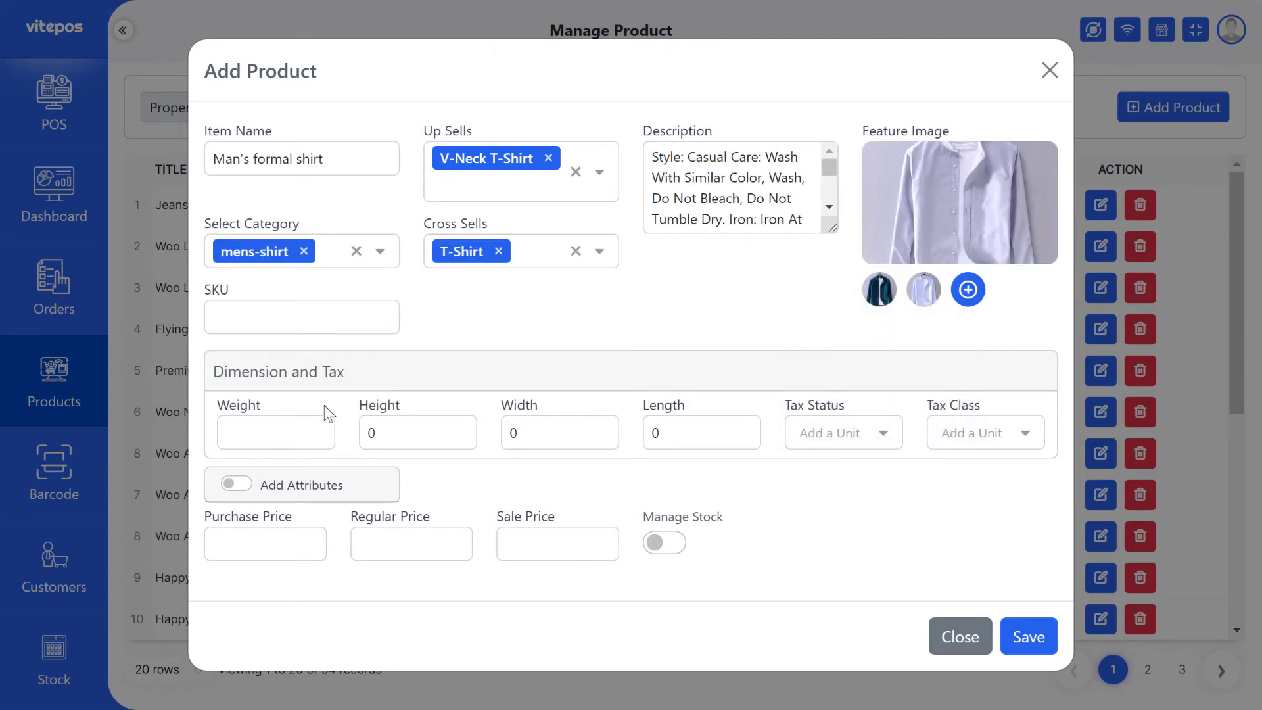
Set the shirt's tax status to Taxable and tax class to Standard
click(830, 434)
click(826, 505)
click(972, 434)
click(971, 470)
Enable attributes and add a Color attribute with Green, Red and White
click(234, 485)
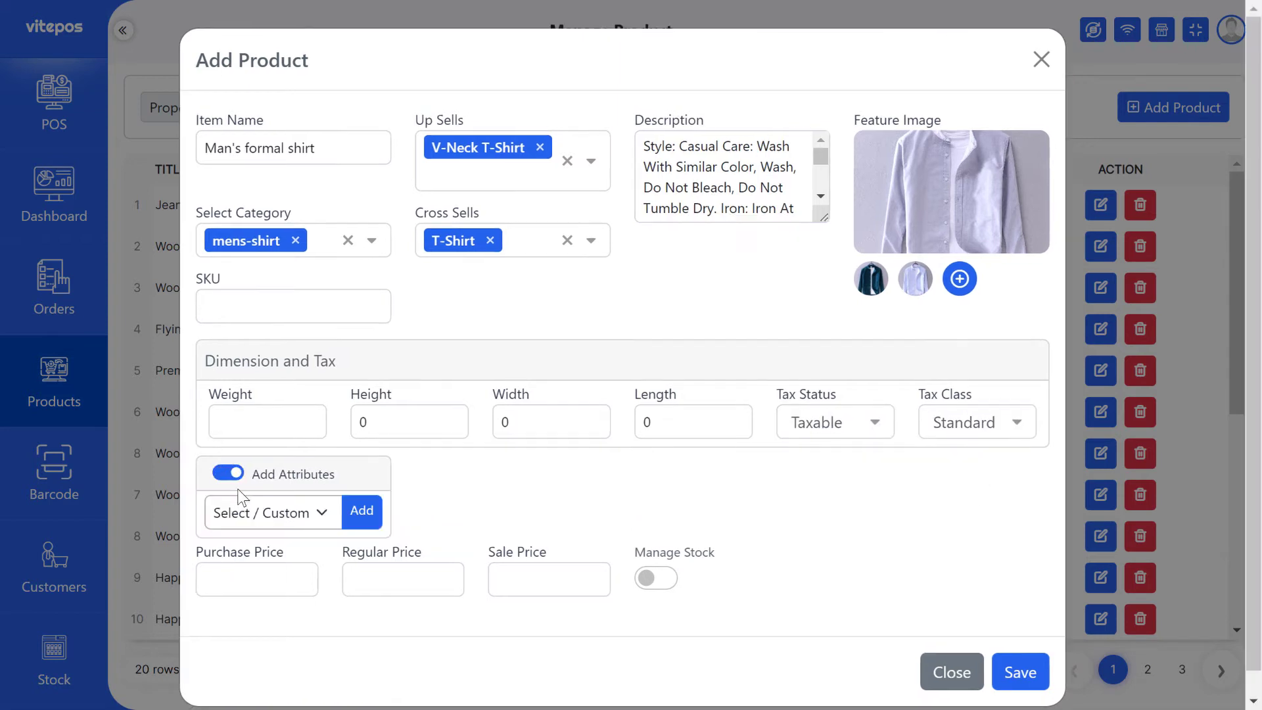
click(269, 512)
click(258, 578)
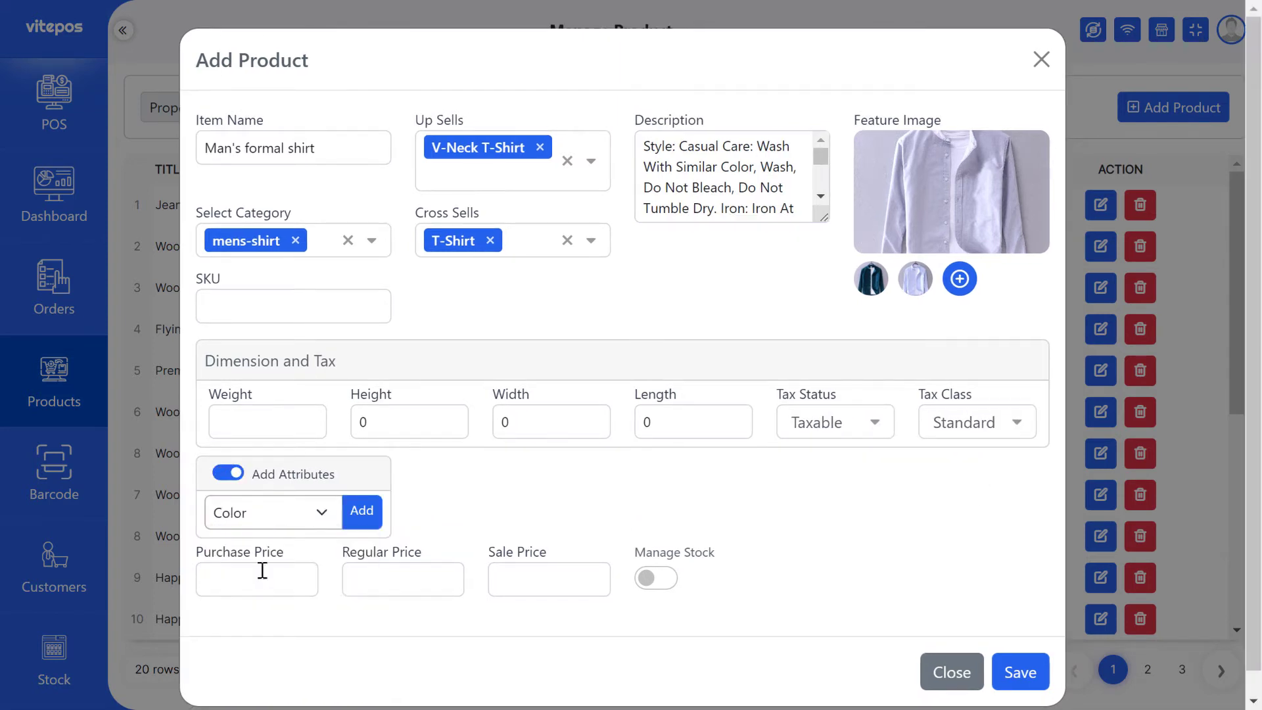
click(362, 513)
click(242, 383)
click(294, 383)
click(345, 383)
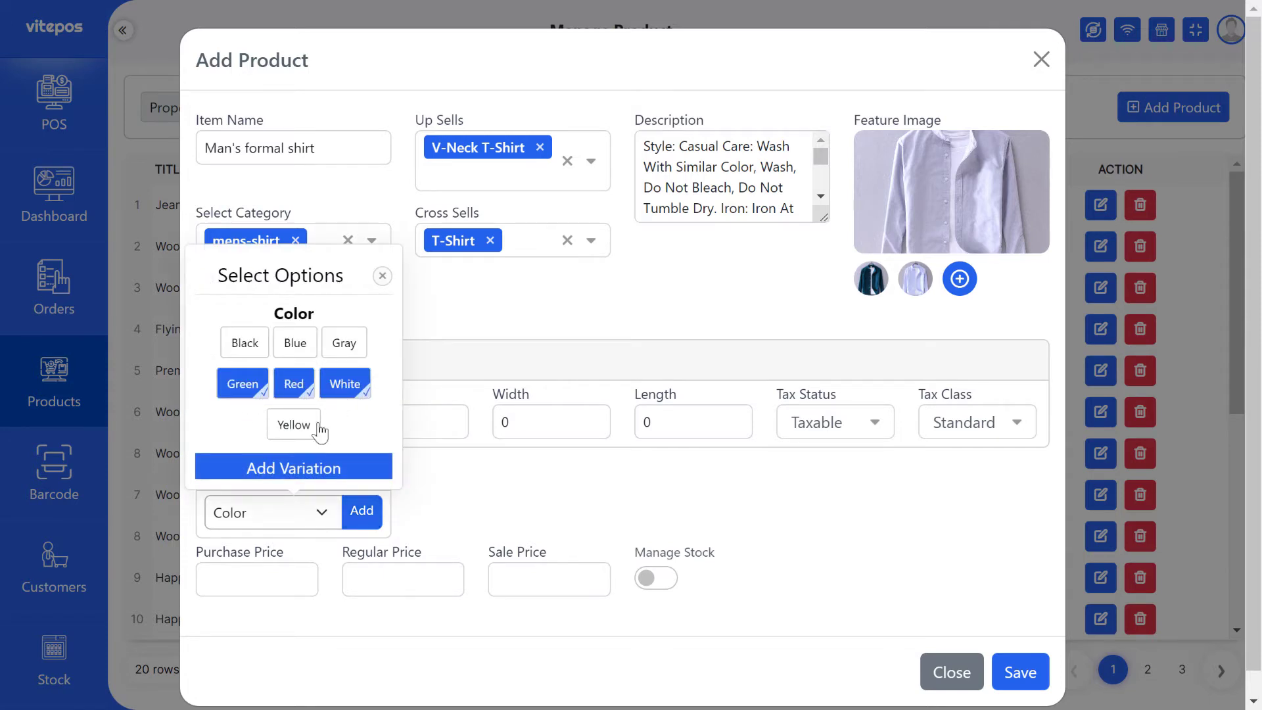
click(313, 435)
click(311, 428)
click(293, 467)
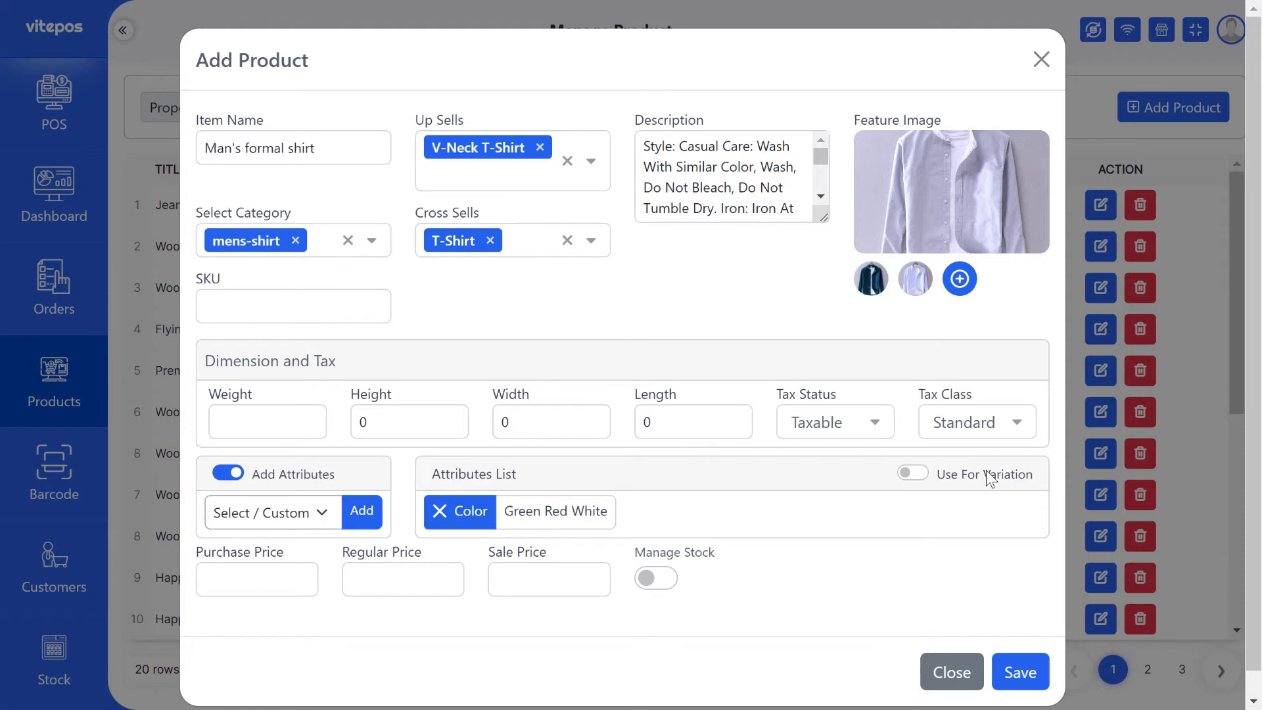
Use Color for variations and create a custom Quality attribute with Export, A-Grade and Local
click(918, 472)
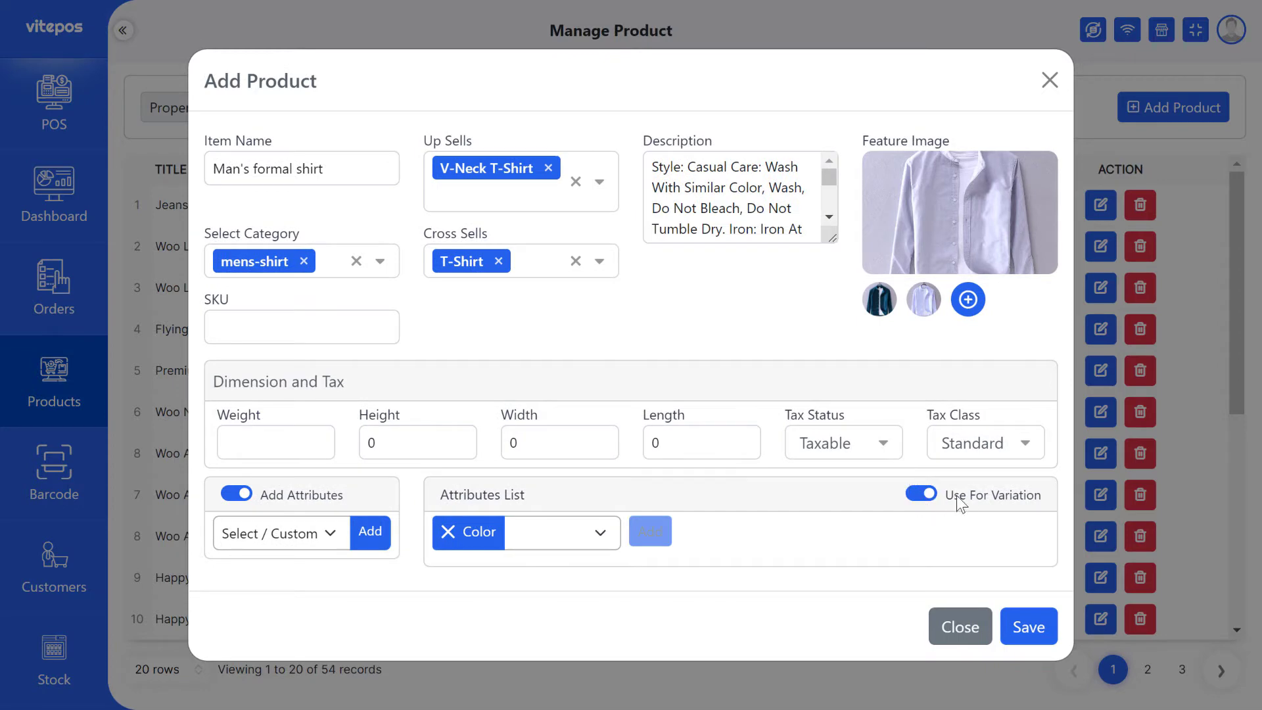
click(282, 532)
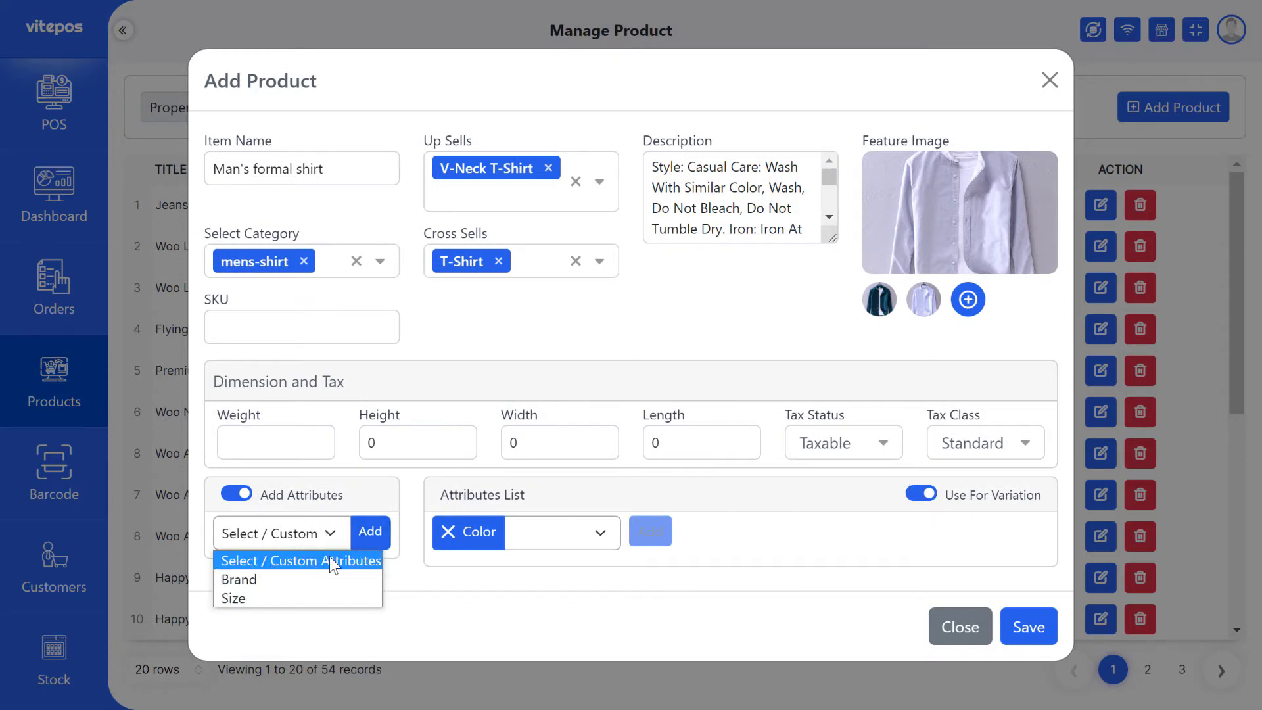
click(372, 531)
click(268, 370)
text(Quality)
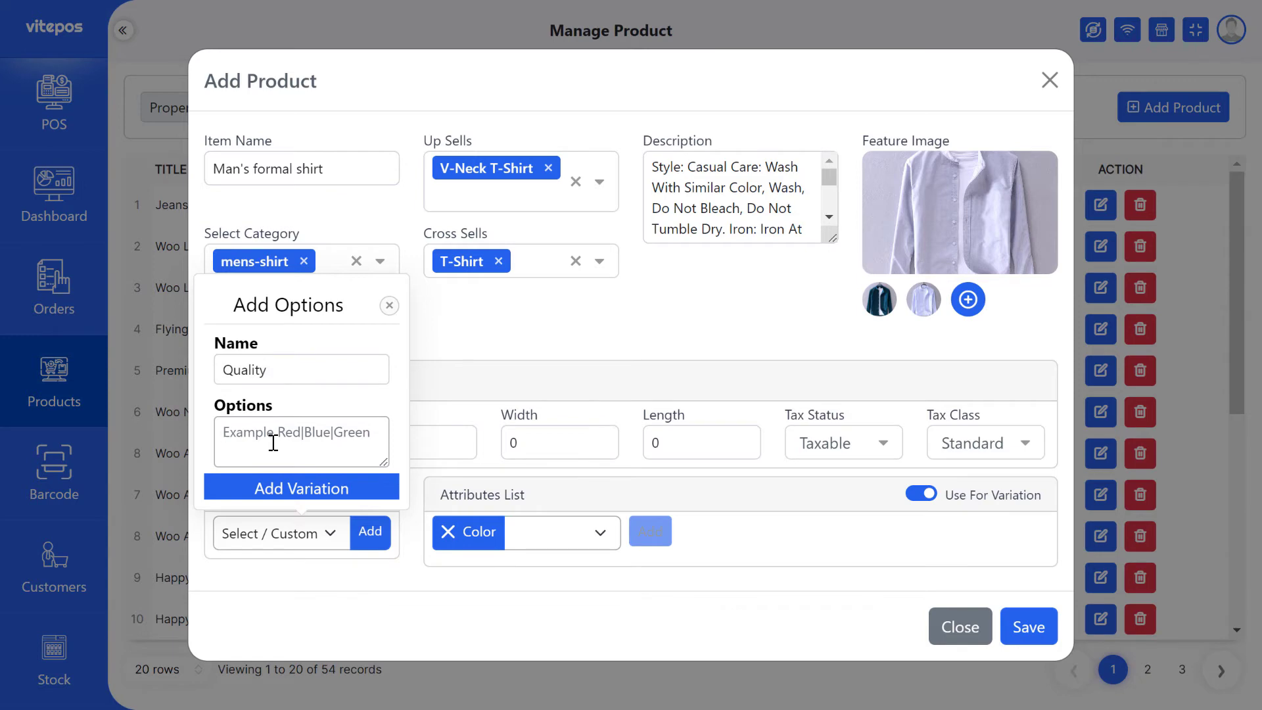
click(273, 443)
text(Export|A-Grade|Local)
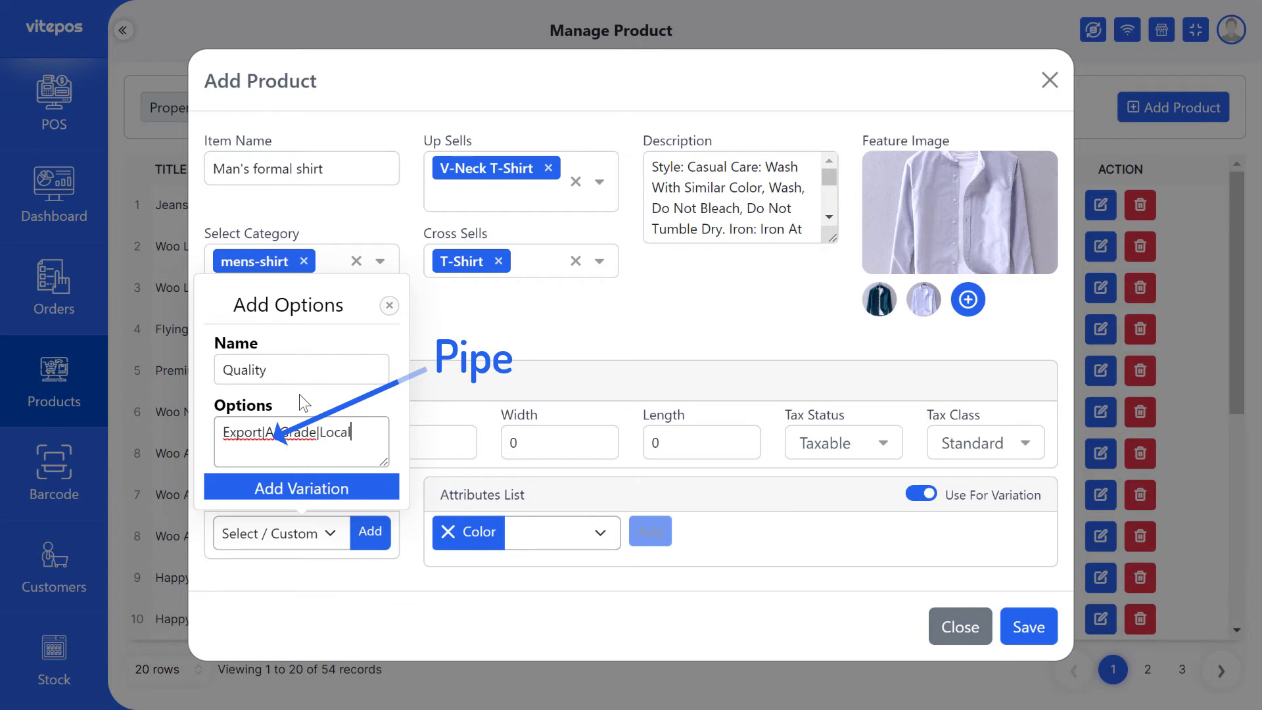
click(317, 494)
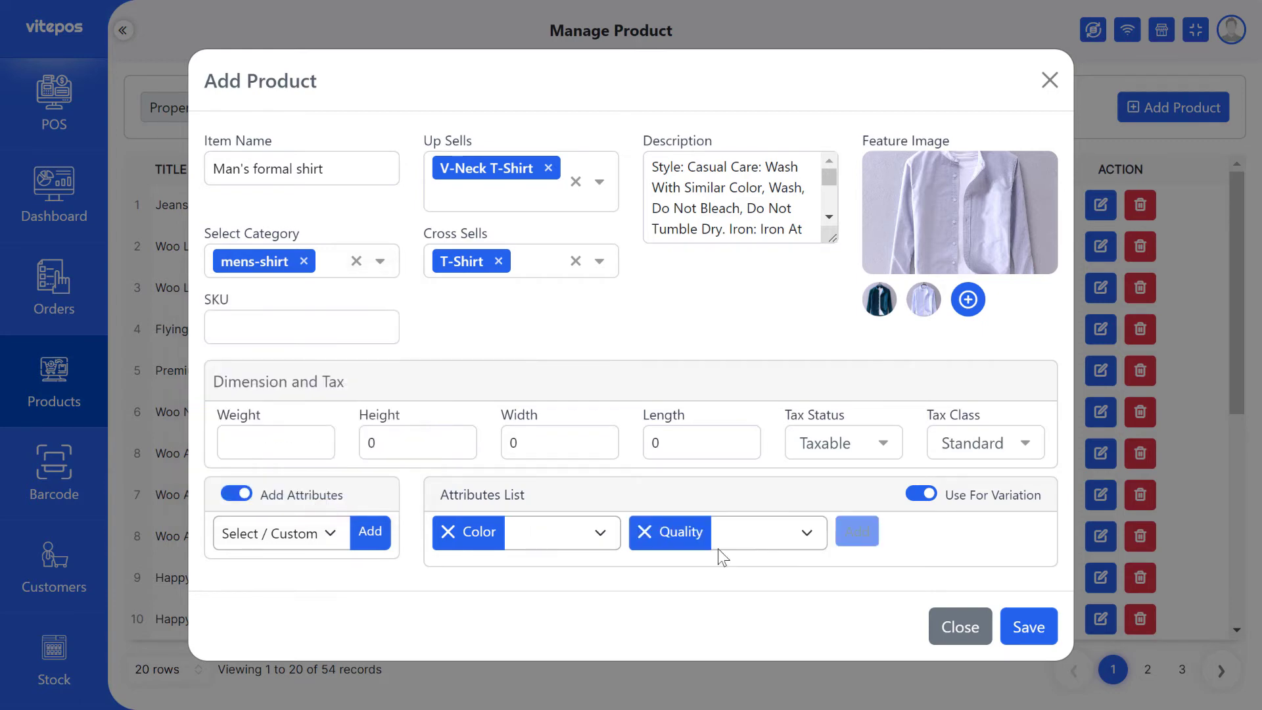
Add three variations pairing Green with Export, Red with A-Grade, and White with Local
click(522, 543)
click(538, 571)
click(766, 534)
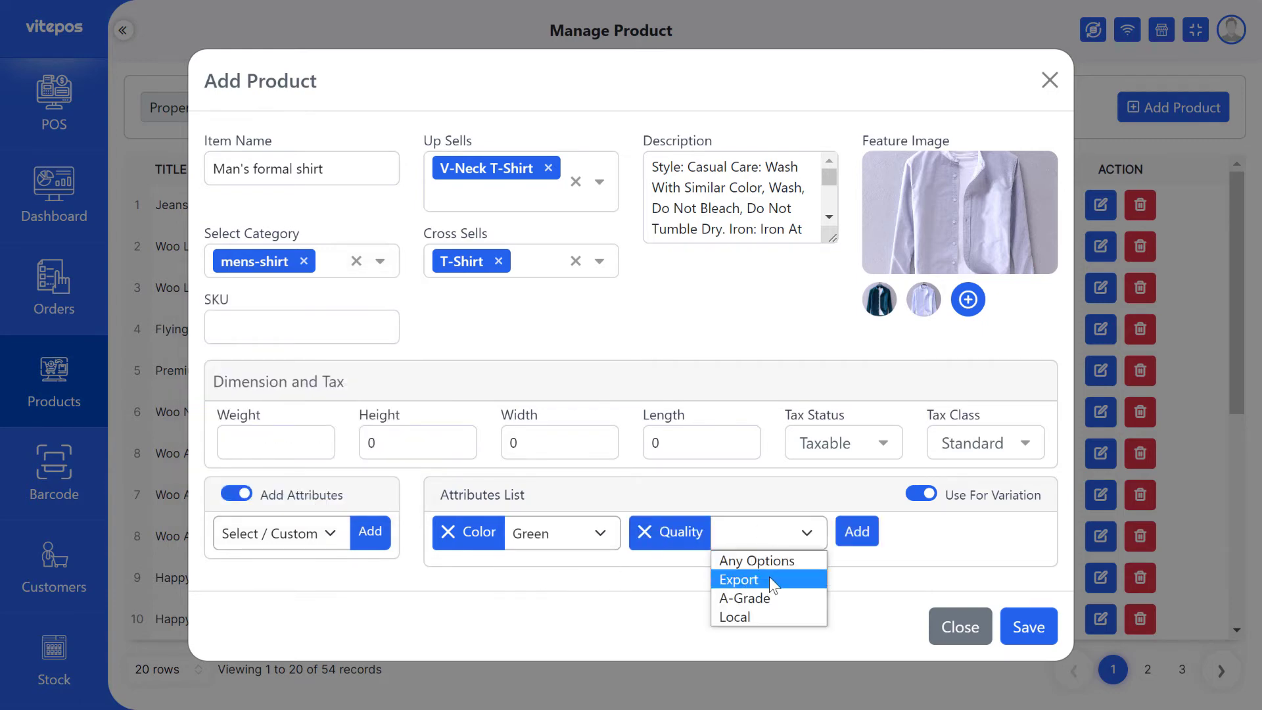
click(769, 579)
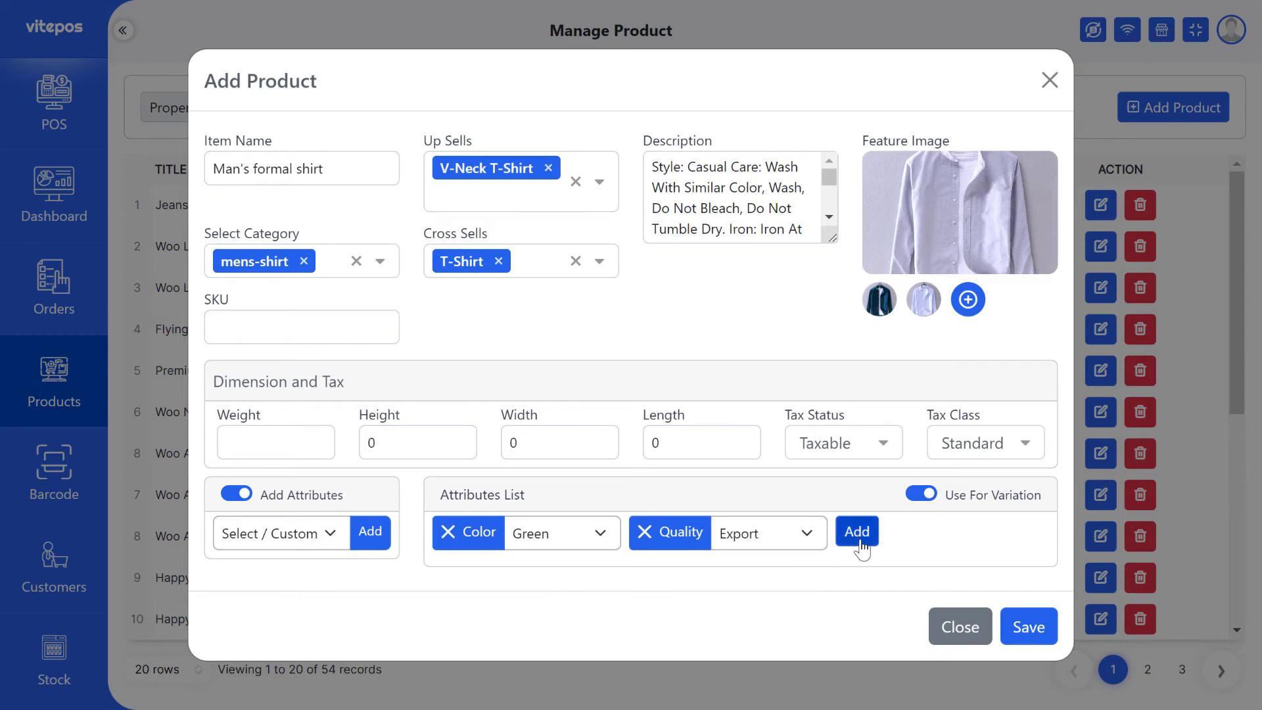
click(857, 533)
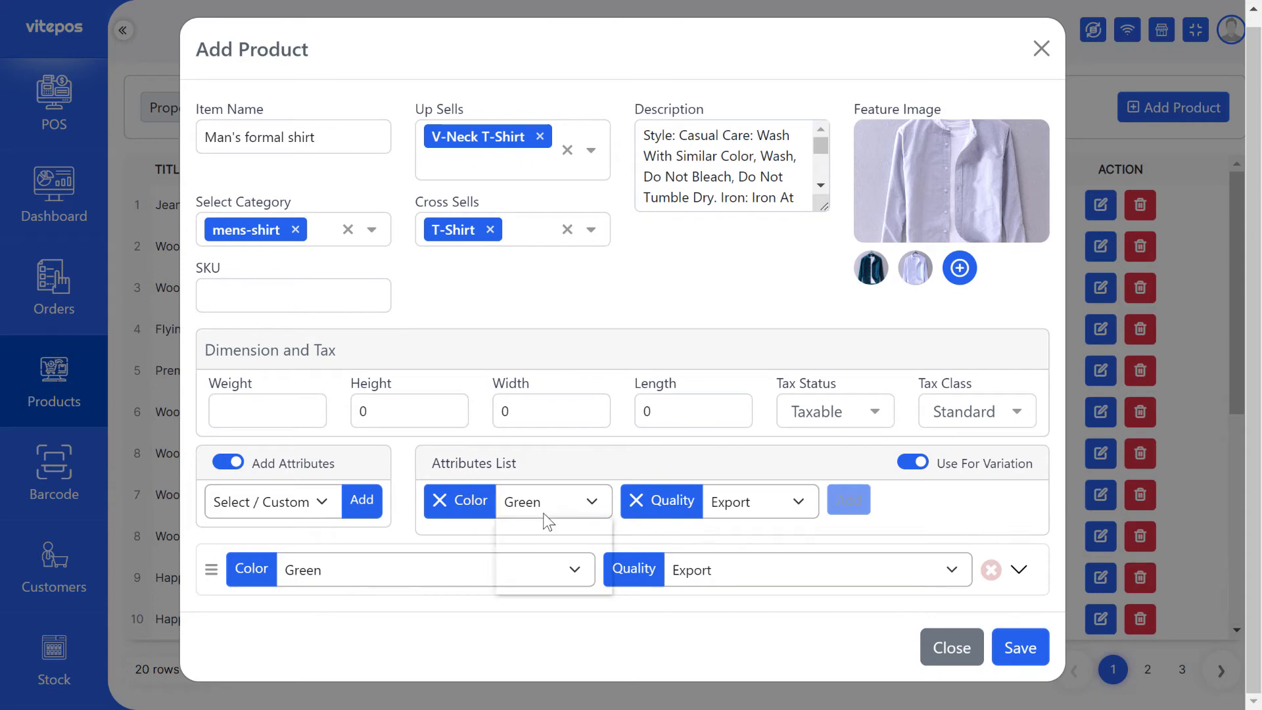
click(541, 509)
click(541, 564)
click(736, 508)
click(743, 565)
click(851, 507)
click(554, 511)
click(560, 584)
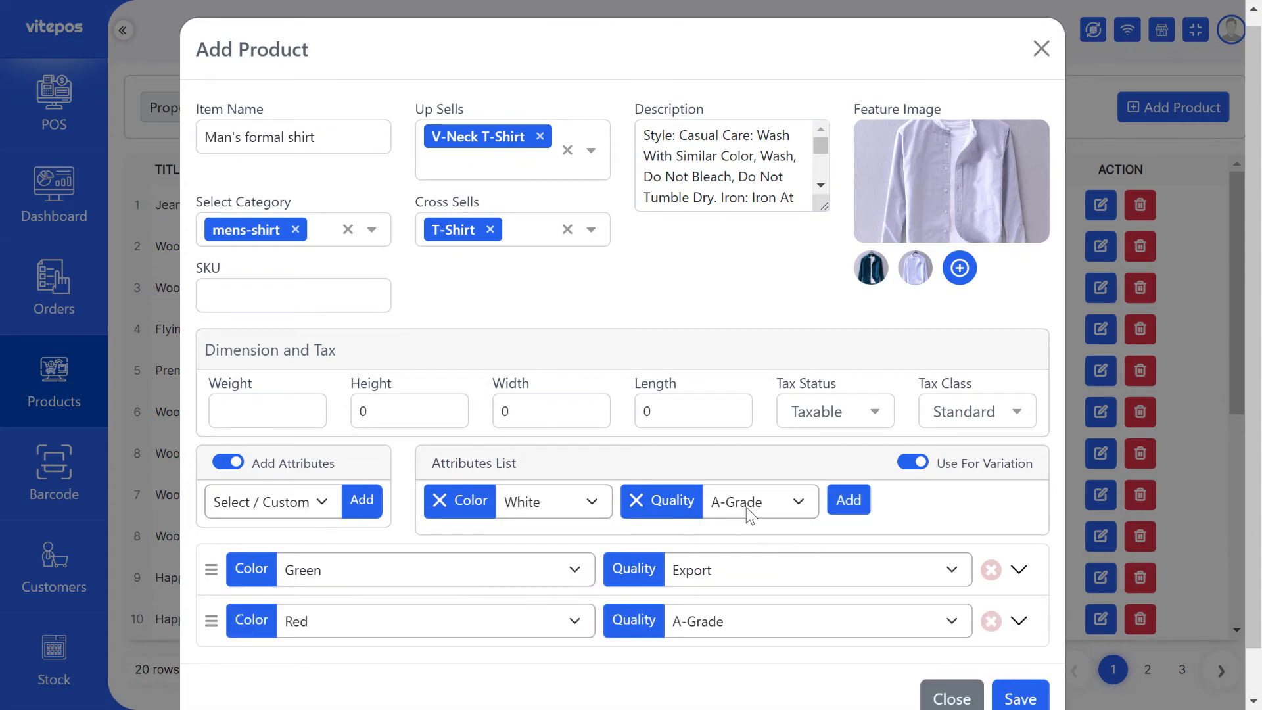
click(746, 503)
click(743, 583)
click(847, 509)
scroll(849, 523, down, 2)
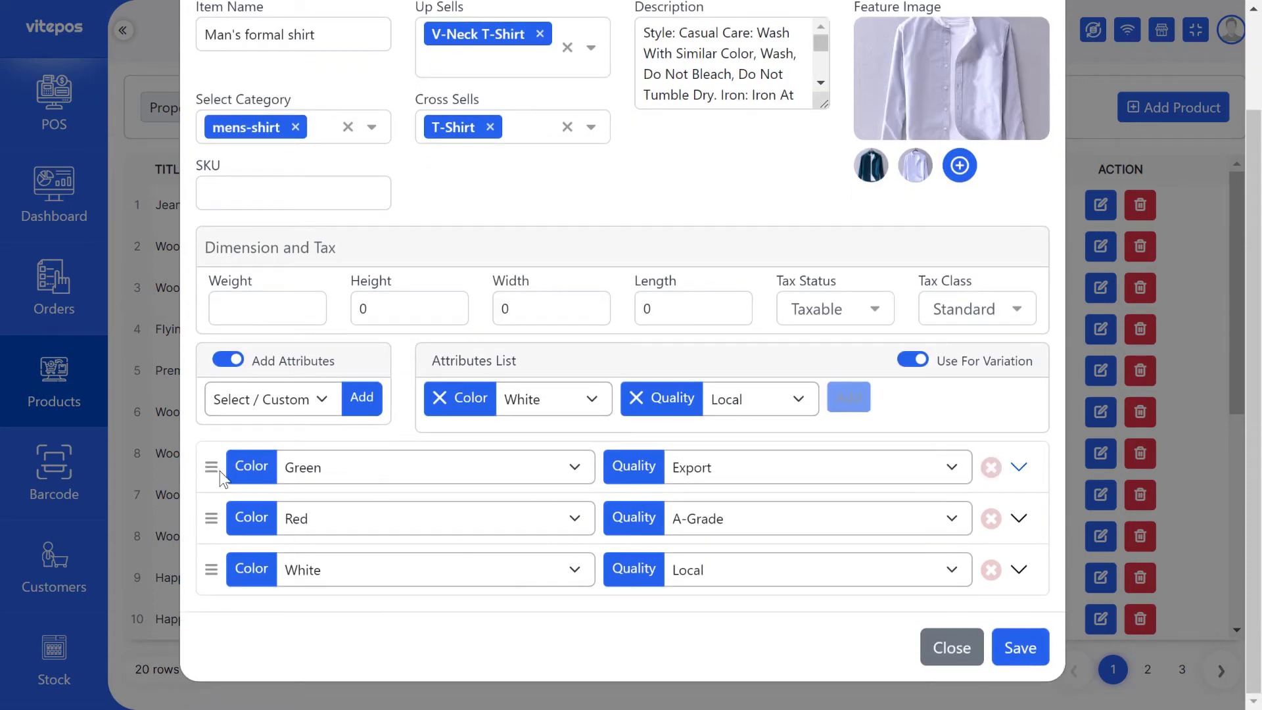
Give the Green/Export variation regular price 20, an image, managed stock 20 and alert 5
click(220, 470)
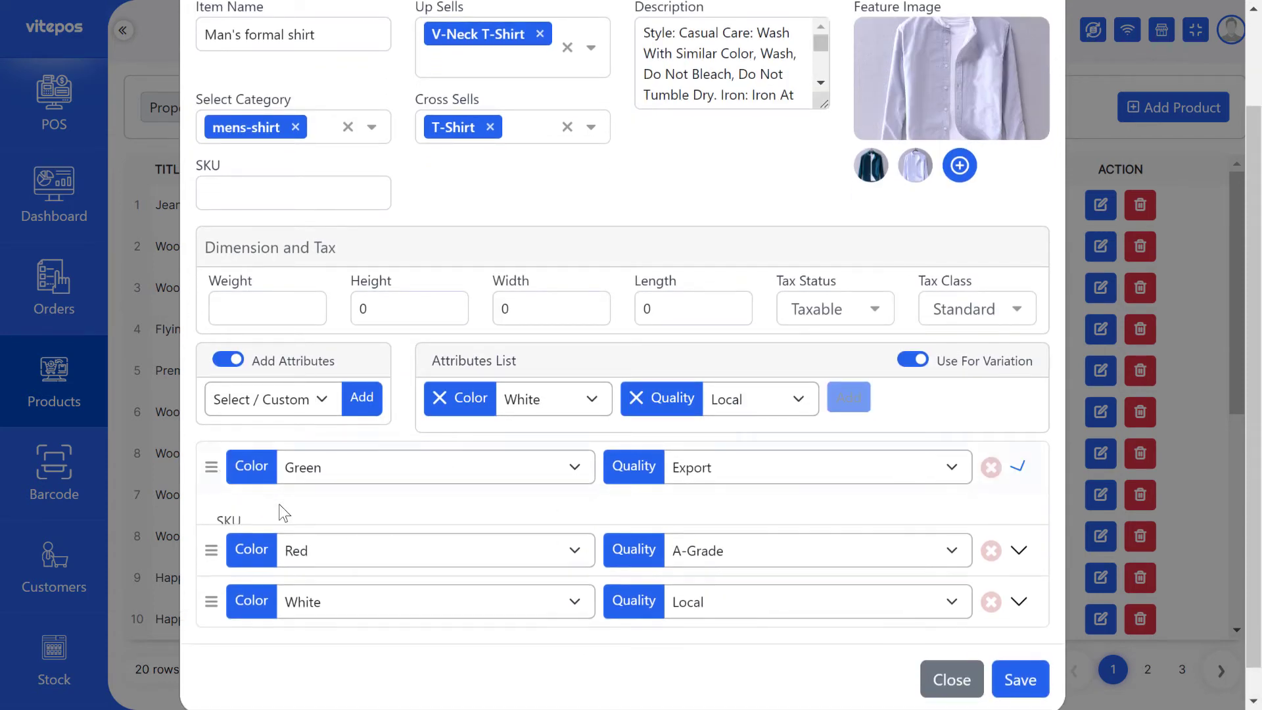
scroll(401, 527, down, 3)
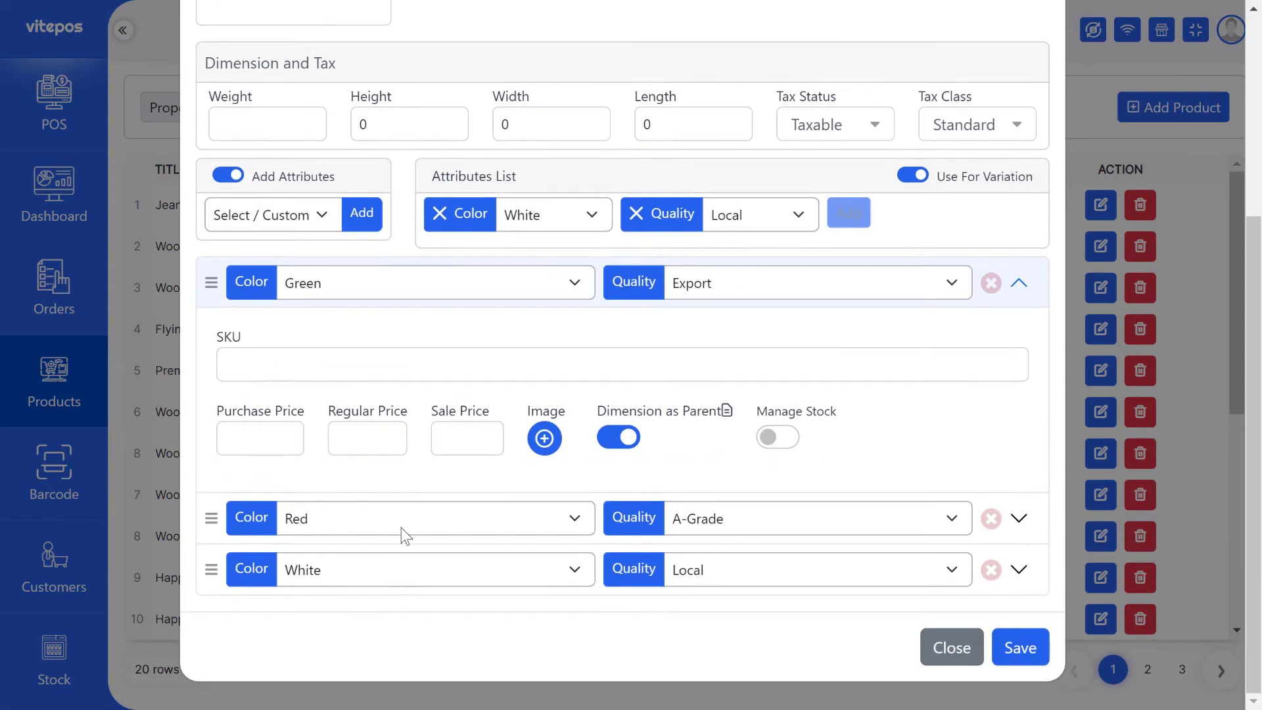
click(363, 447)
click(366, 521)
click(544, 437)
click(777, 437)
double_click(861, 440)
text(20)
click(983, 439)
text(5)
Enable stock for the Red/A-Grade variation with quantity 50 and alert 5, and fix its regular price
click(263, 520)
click(381, 487)
text(20)
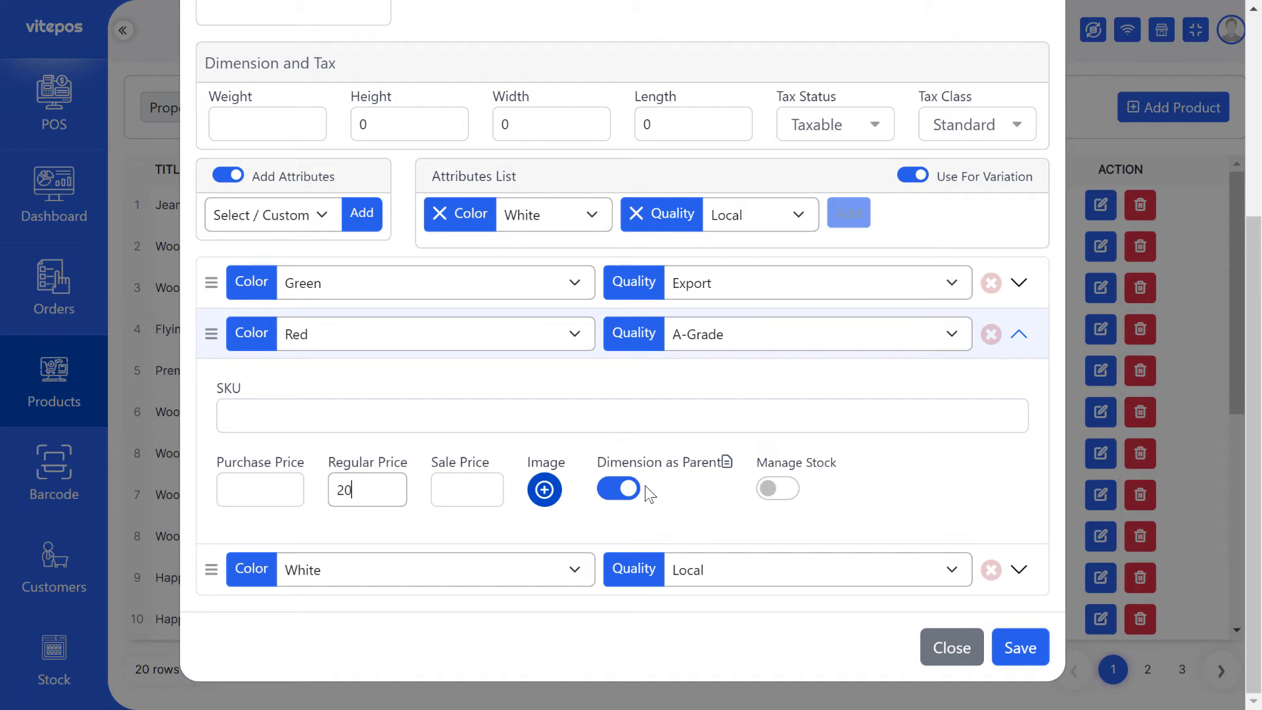
click(767, 489)
double_click(881, 486)
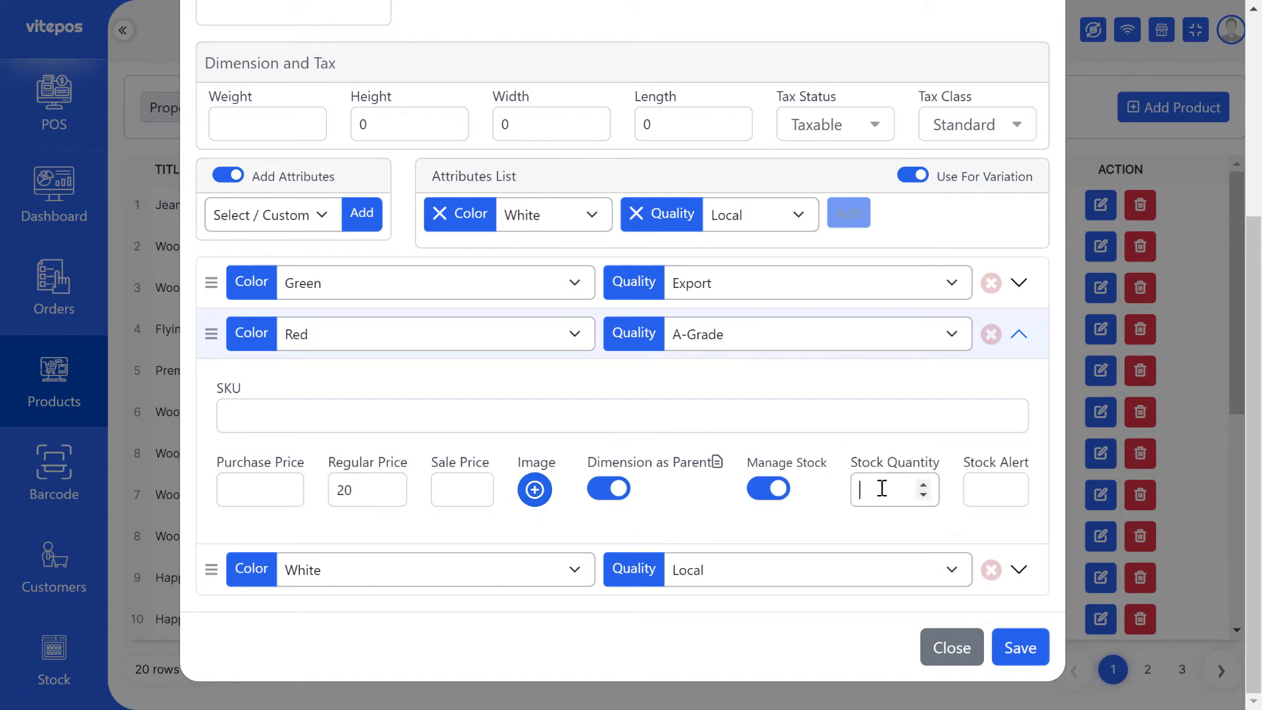
text(20)
click(988, 487)
text(5)
double_click(881, 484)
text(50)
click(342, 487)
key(BackSpace)
text(4)
Give the White/Local variation regular price 60 with managed stock and alert 10
click(235, 578)
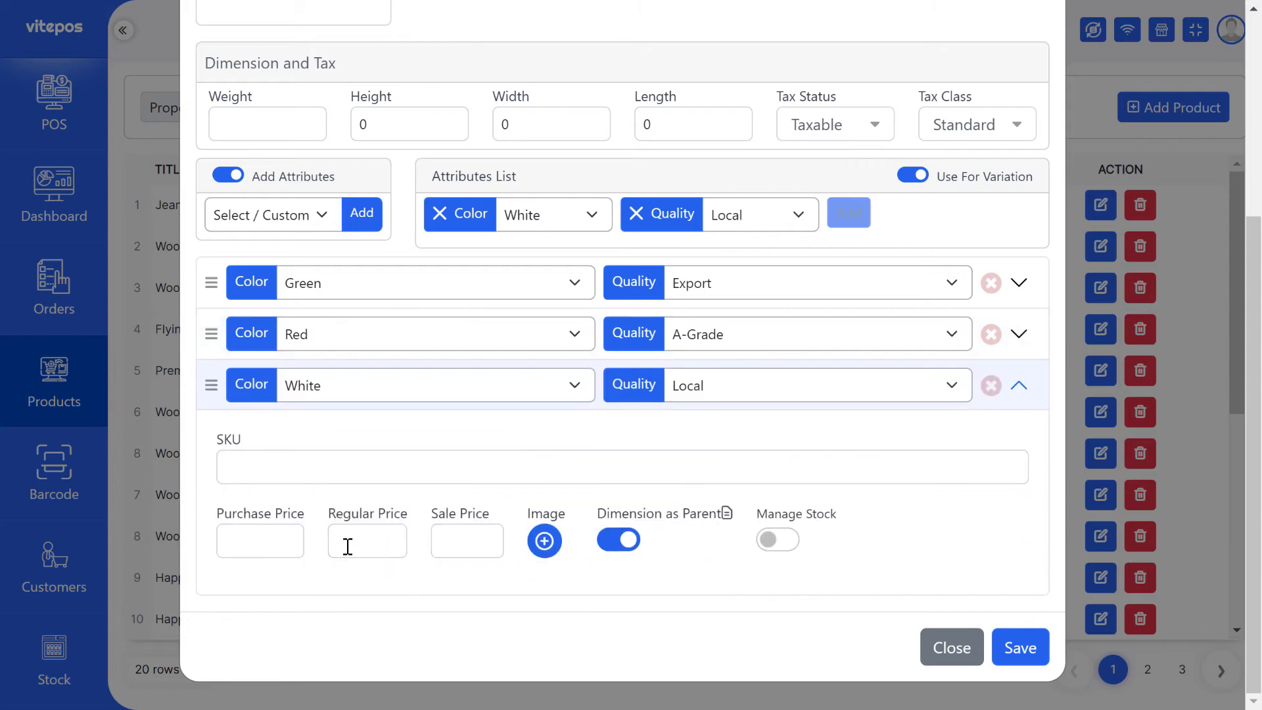
click(354, 546)
text(60)
click(768, 539)
click(881, 536)
click(996, 541)
text(10)
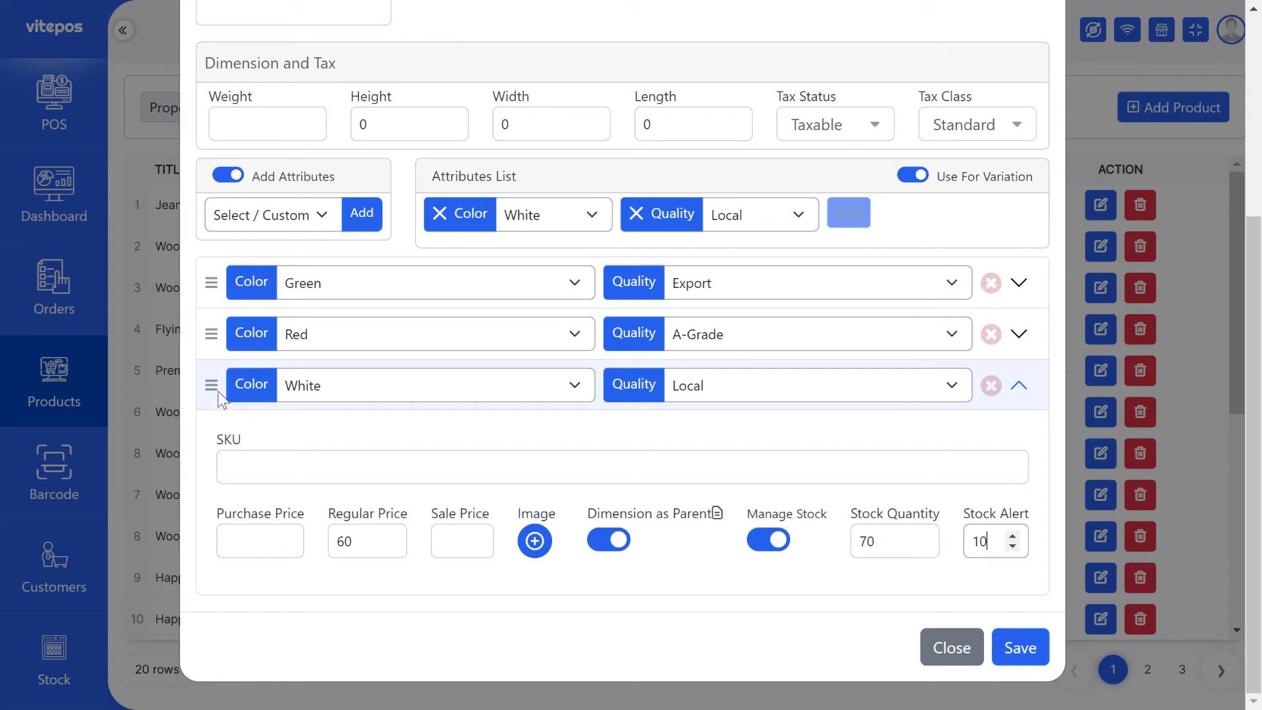
click(214, 388)
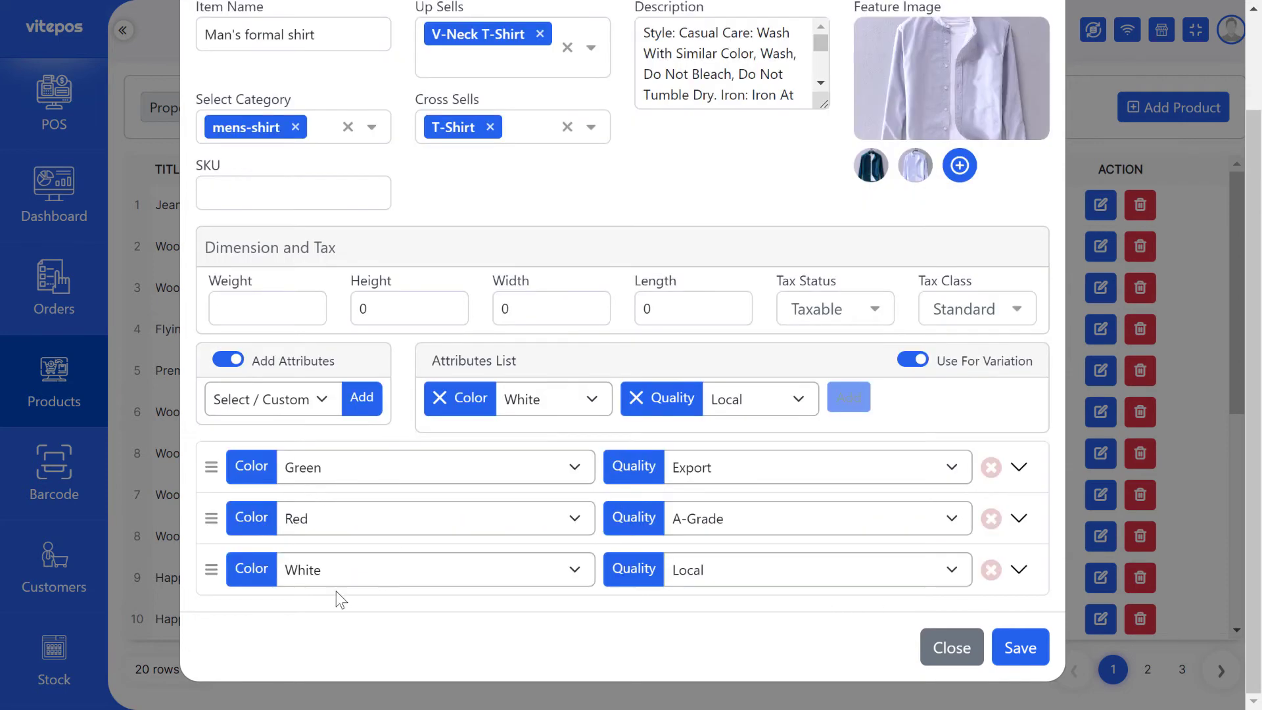
Save Man's formal shirt and close the success message to see it listed at ৳20.00–৳60.00
click(1025, 647)
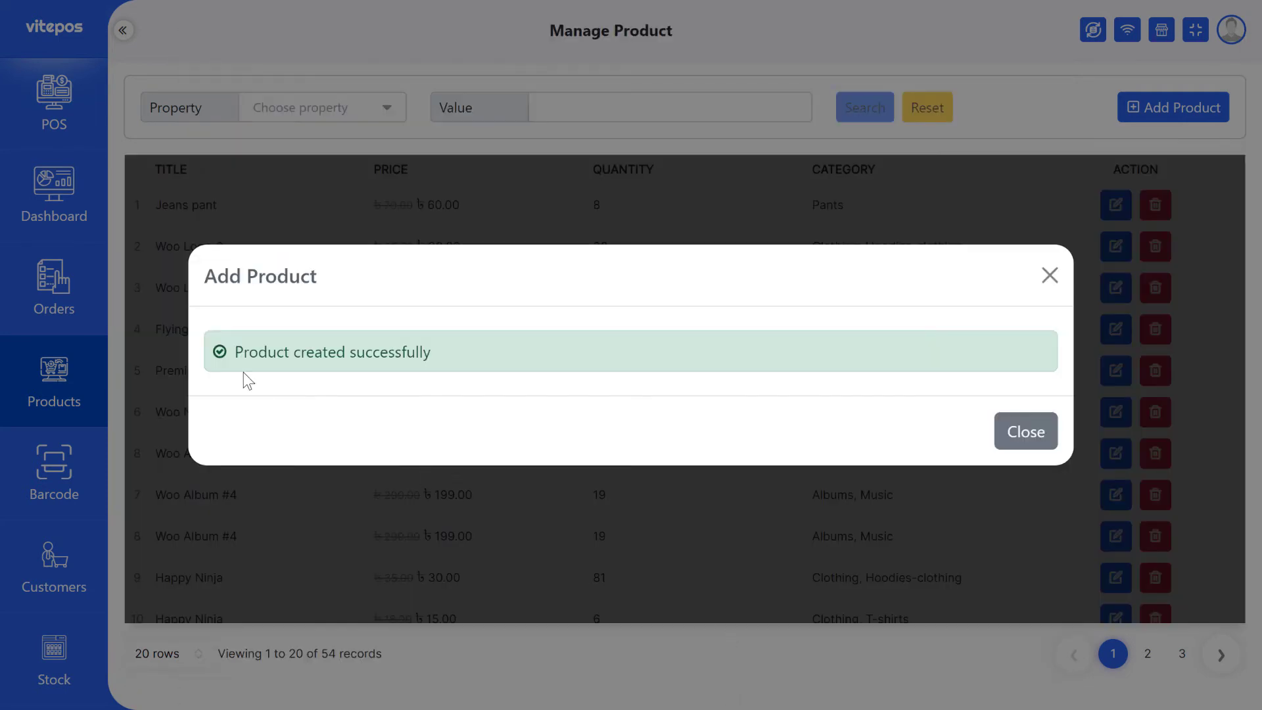
drag(235, 352, 460, 352)
click(460, 352)
click(997, 438)
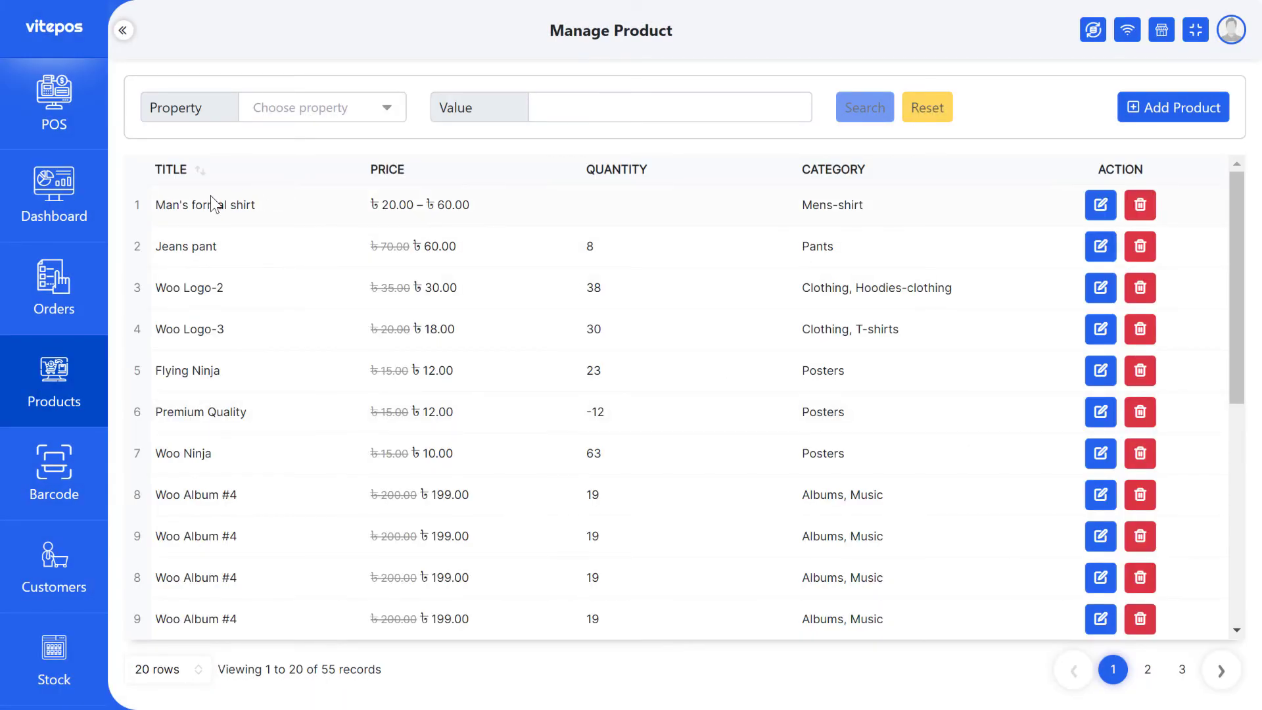
drag(157, 204, 263, 205)
click(290, 204)
drag(369, 204, 509, 203)
click(865, 211)
drag(865, 212, 812, 209)
click(900, 214)
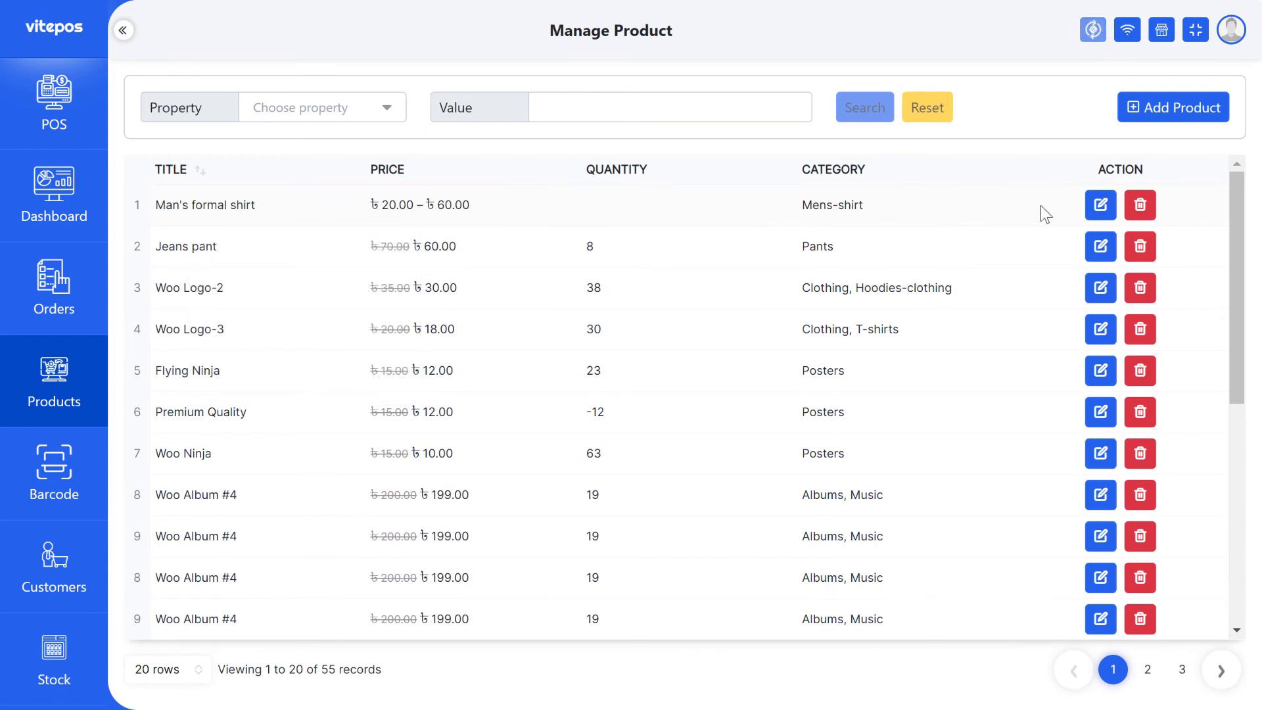
Set the shirt's White/Local variation to a regular price of 70 and stock of 50
click(1110, 206)
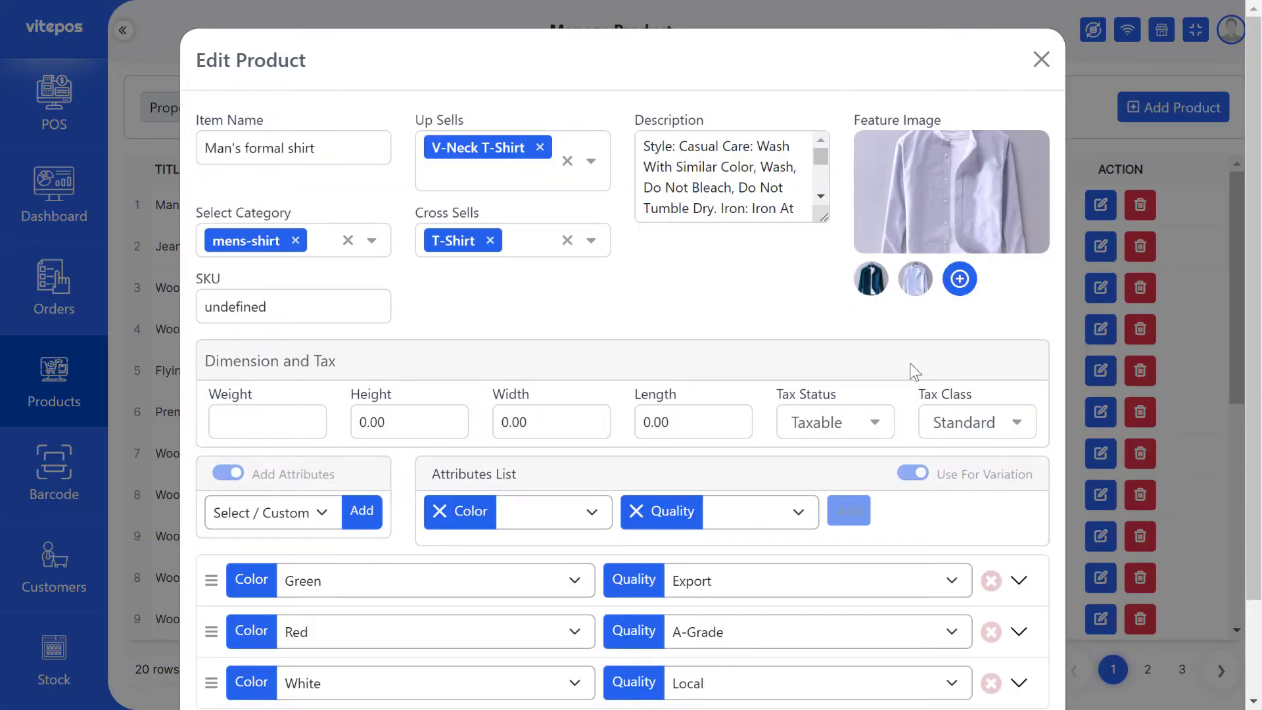
scroll(890, 399, down, 2)
click(882, 564)
scroll(881, 564, down, 3)
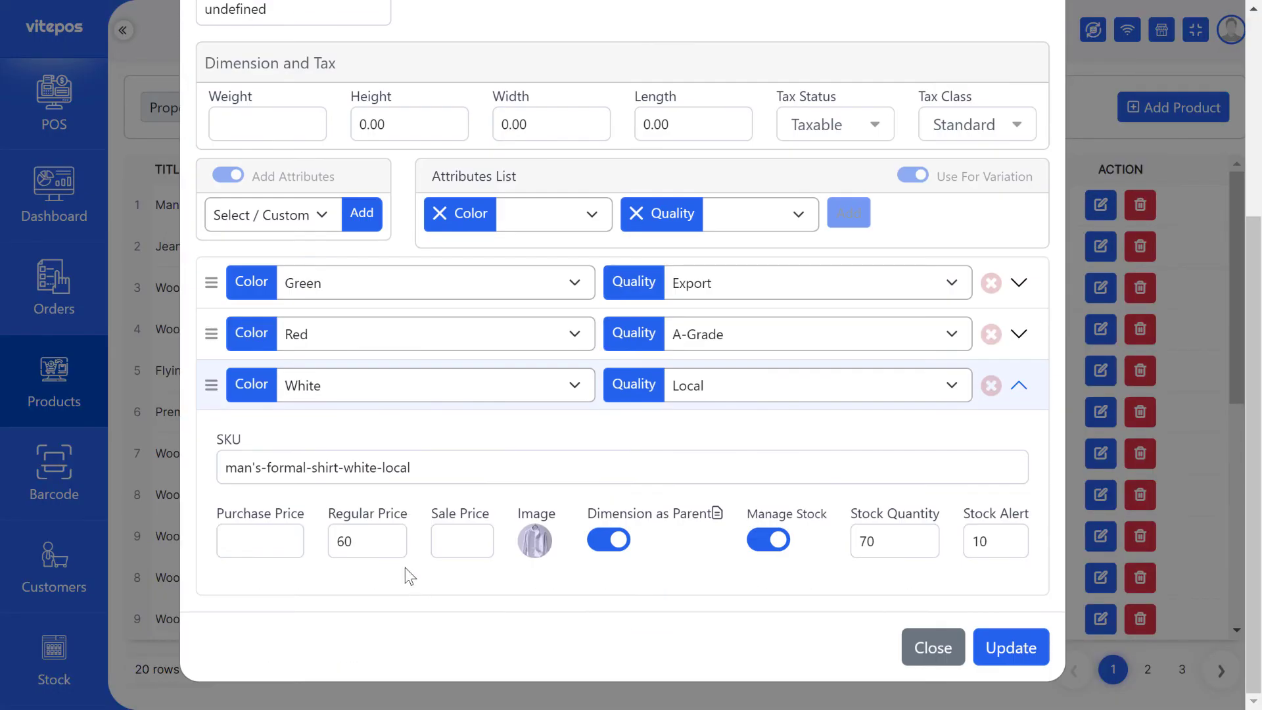
double_click(342, 541)
text(70)
double_click(866, 541)
text(50)
Set the White/Local stock alert to 20 and save the updated shirt
double_click(1001, 544)
click(1009, 645)
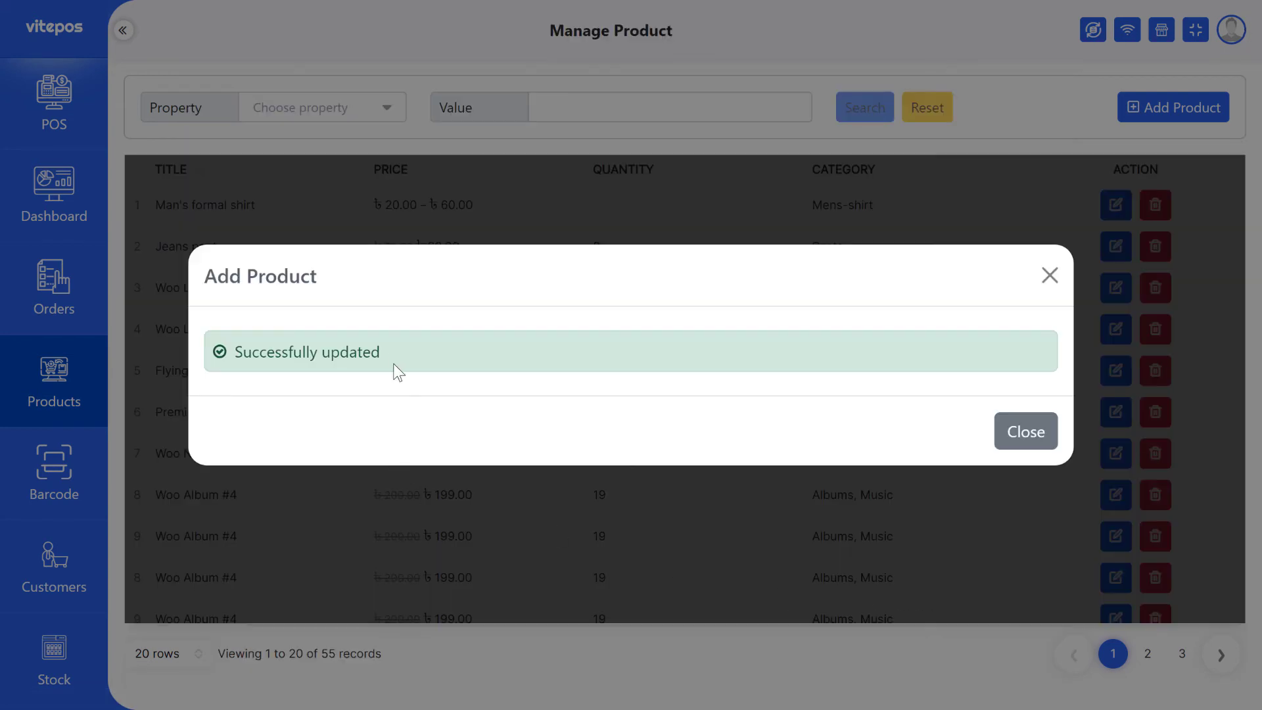
drag(398, 372, 225, 352)
click(388, 360)
click(1017, 437)
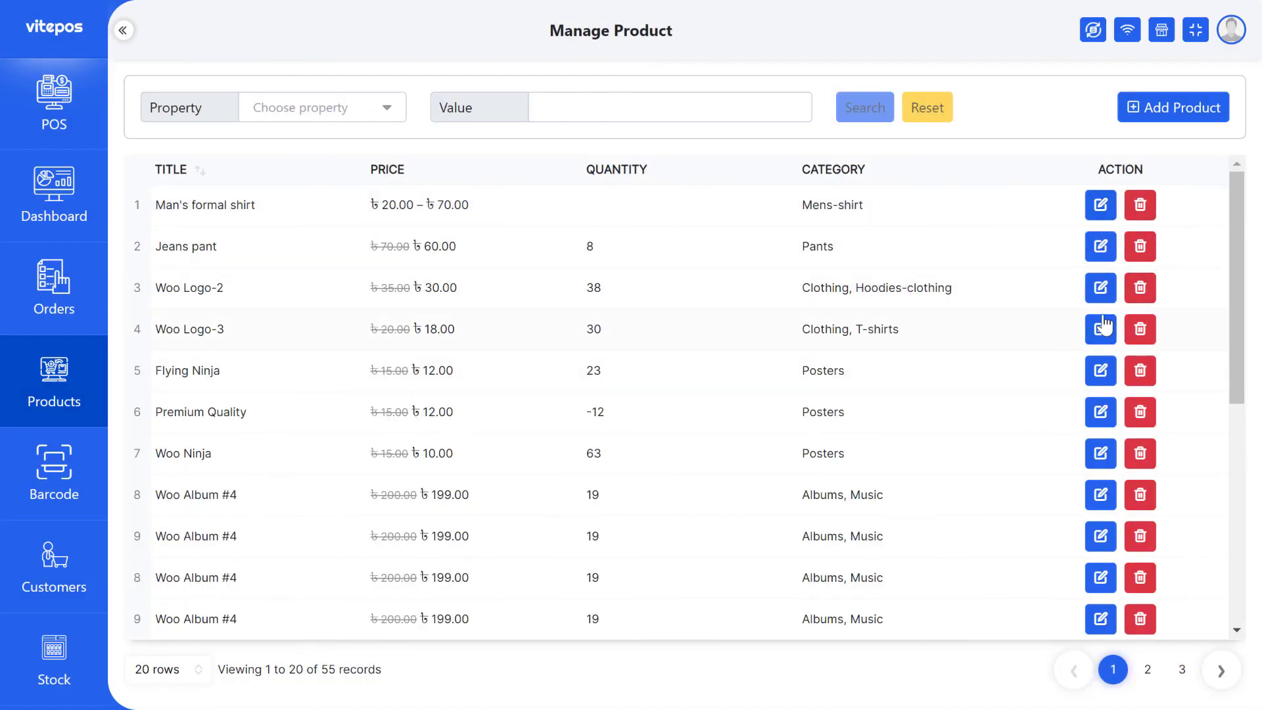
Delete the Woo Logo-2 product from the Manage Product list
click(1146, 297)
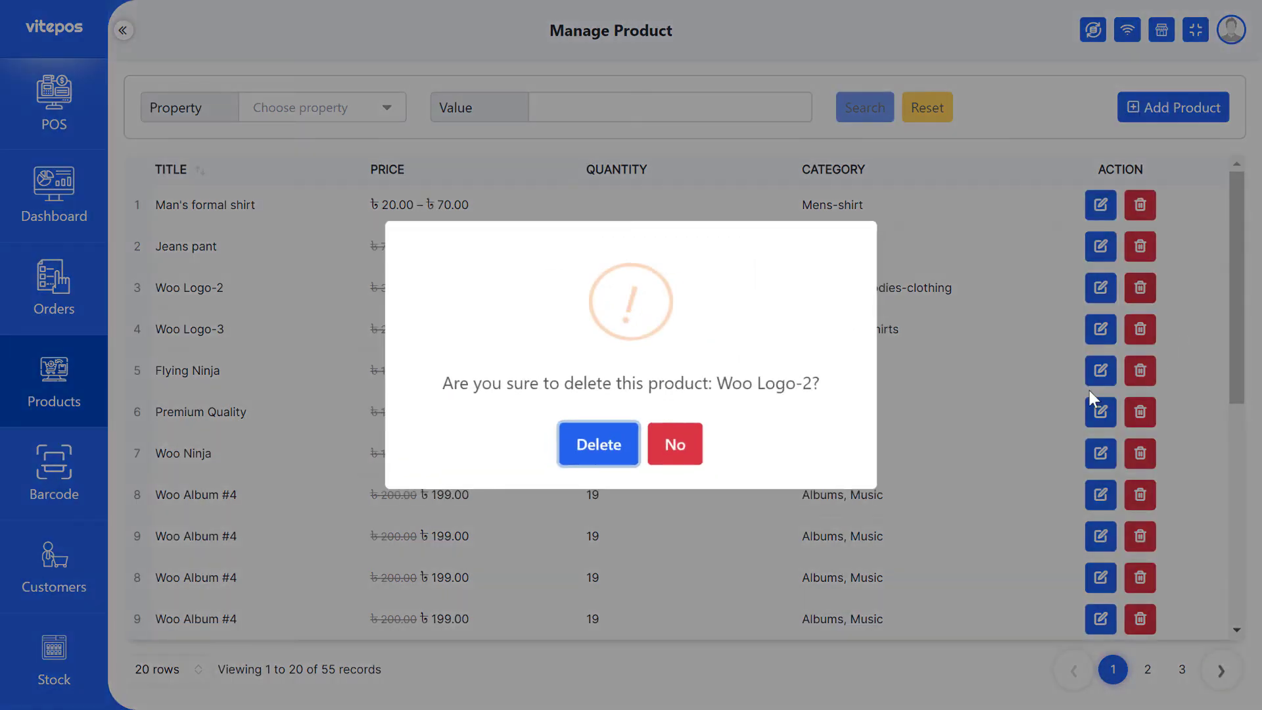
click(616, 452)
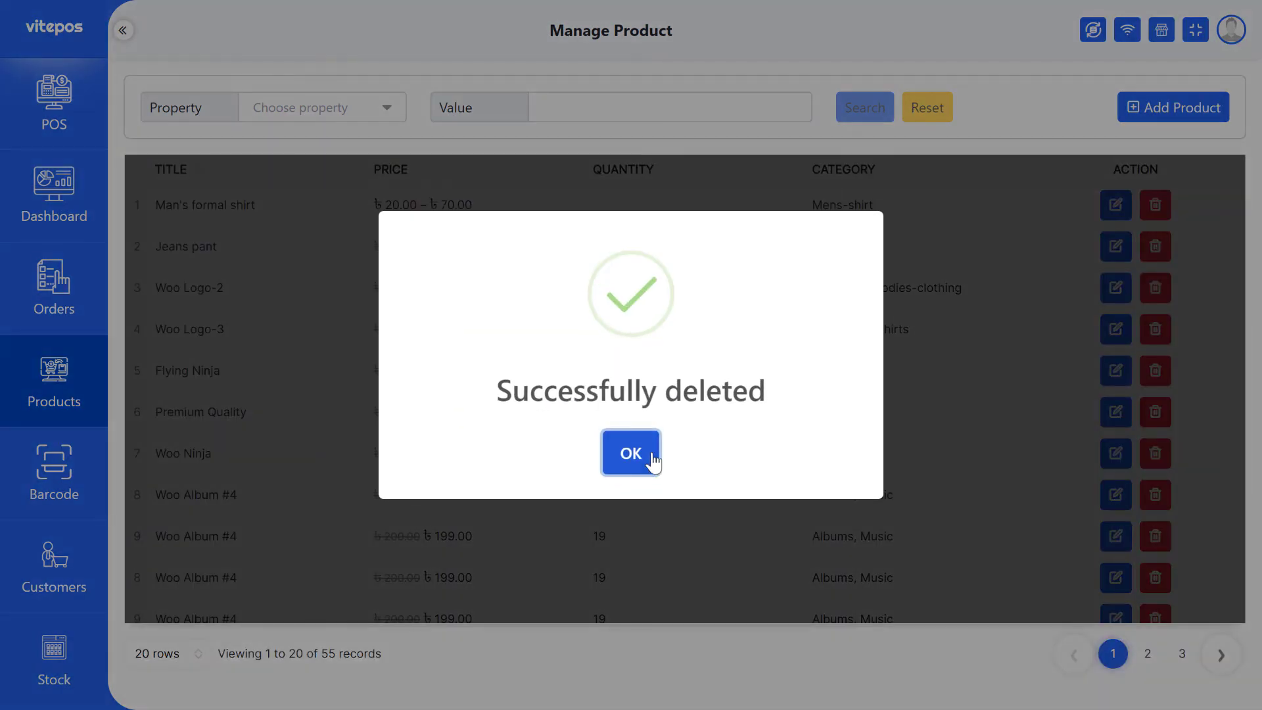
click(650, 455)
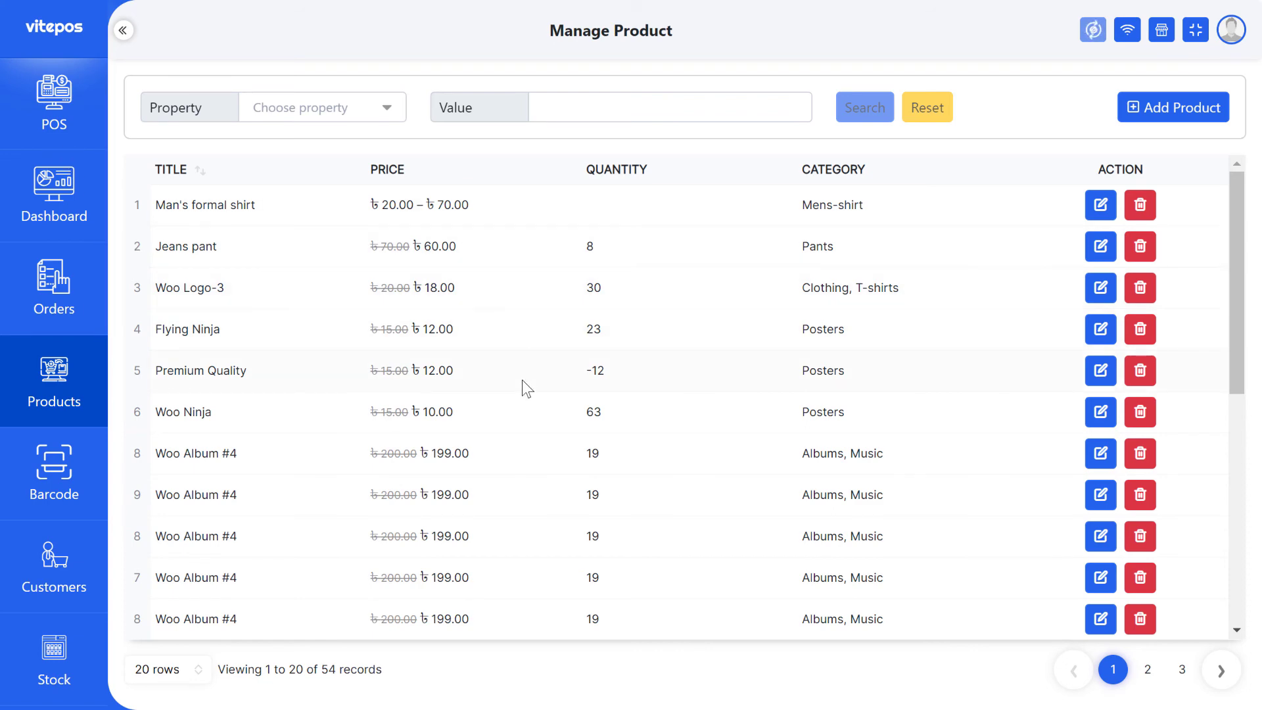
On the POS screen, add a Green/Export Man's formal shirt to the cart
click(12, 108)
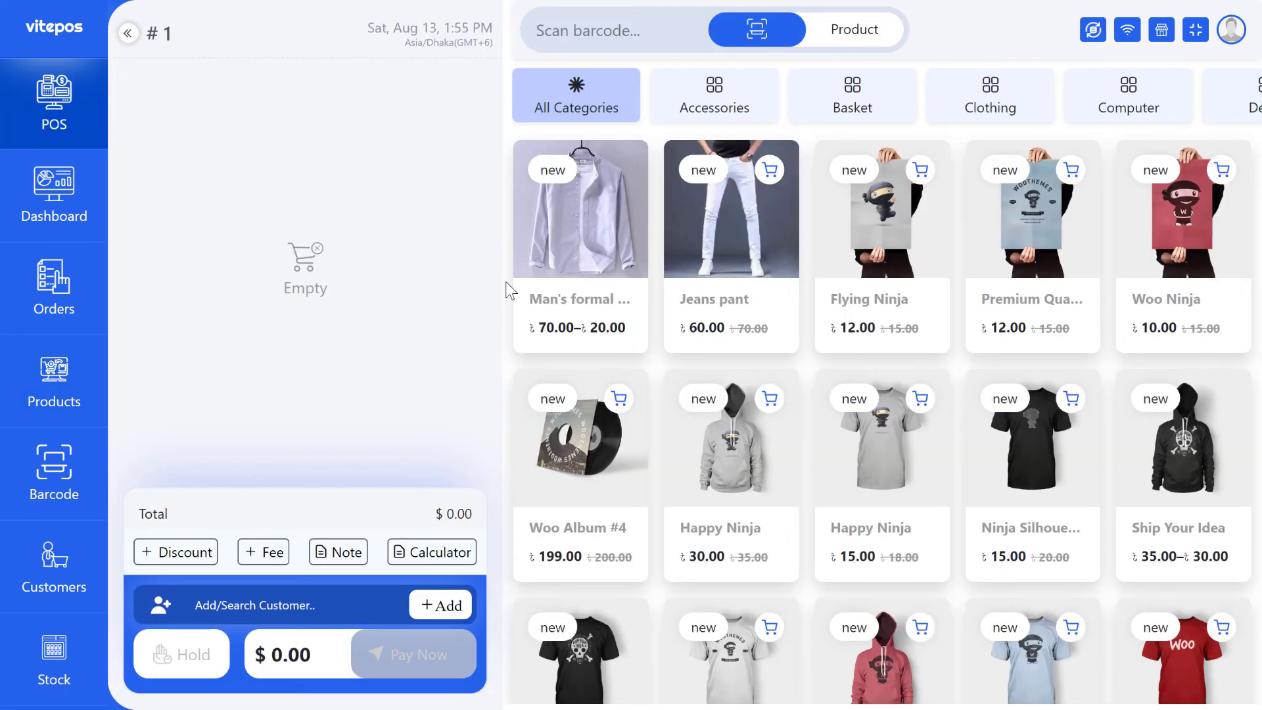
click(572, 239)
click(723, 230)
click(726, 292)
click(747, 339)
Add a Red/A-Grade shirt and a Jeans pant to the cart, totalling $120.00
click(571, 239)
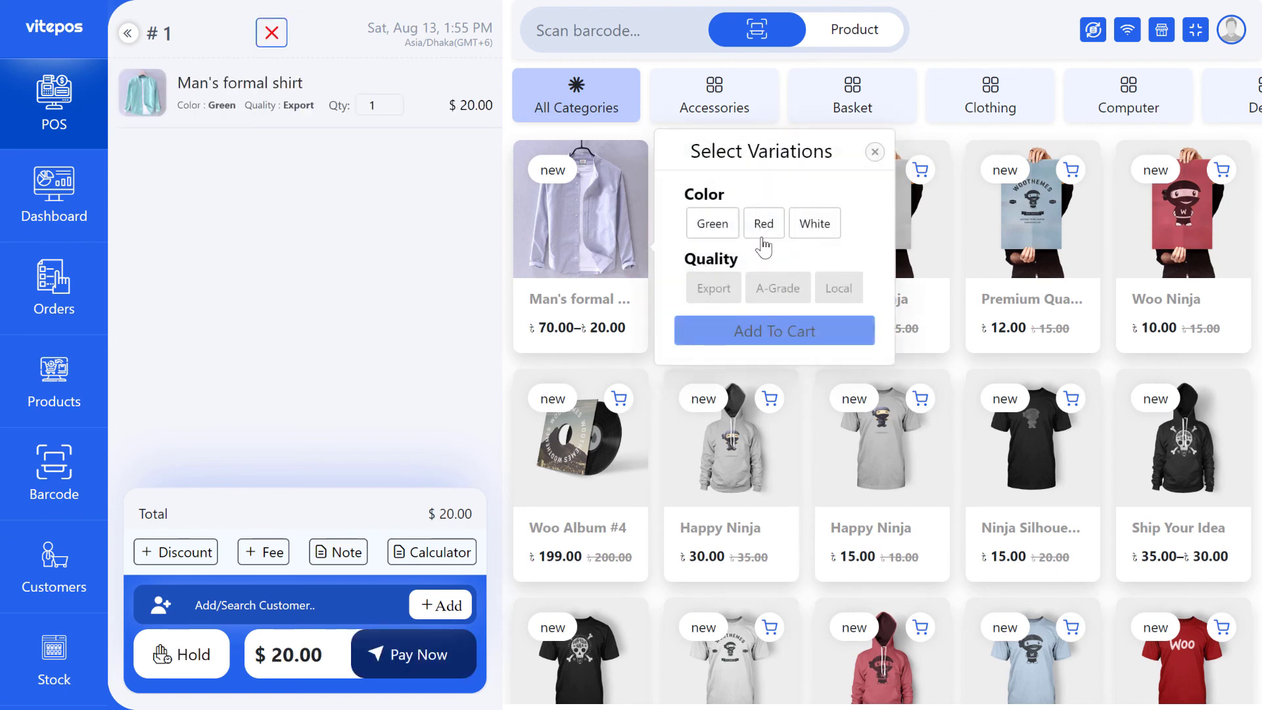
click(765, 223)
click(726, 291)
click(749, 330)
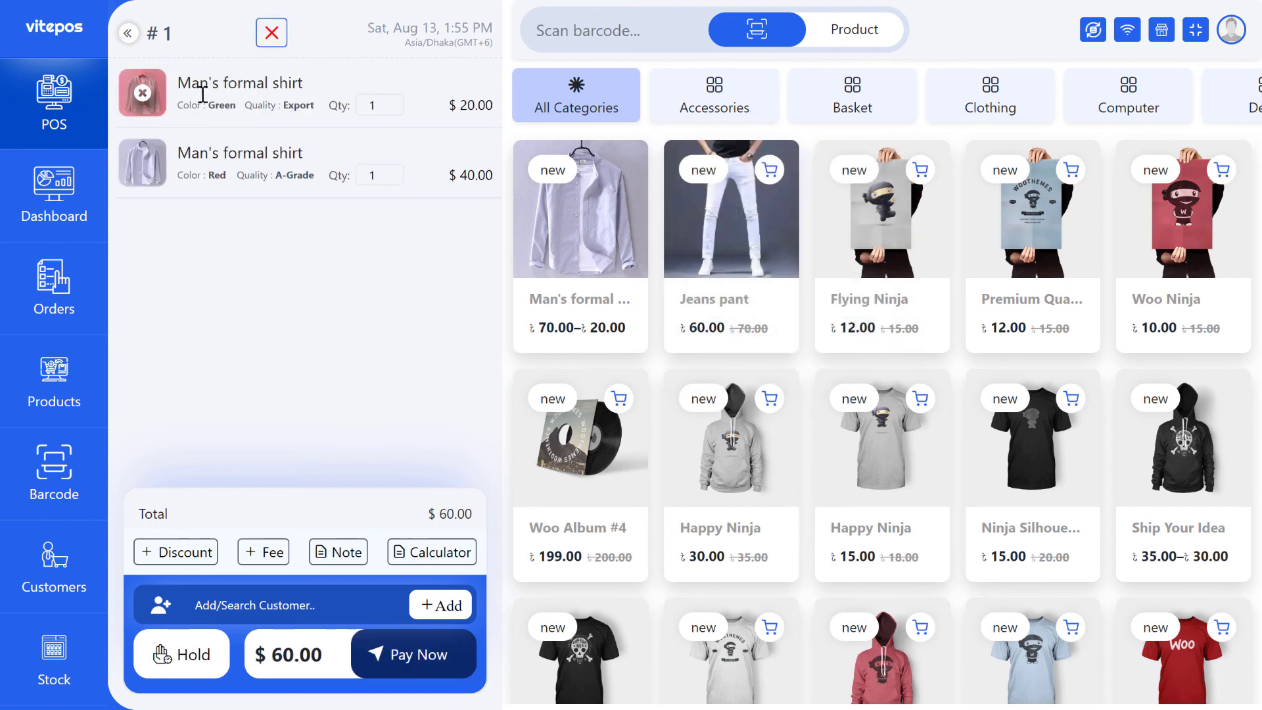
click(719, 265)
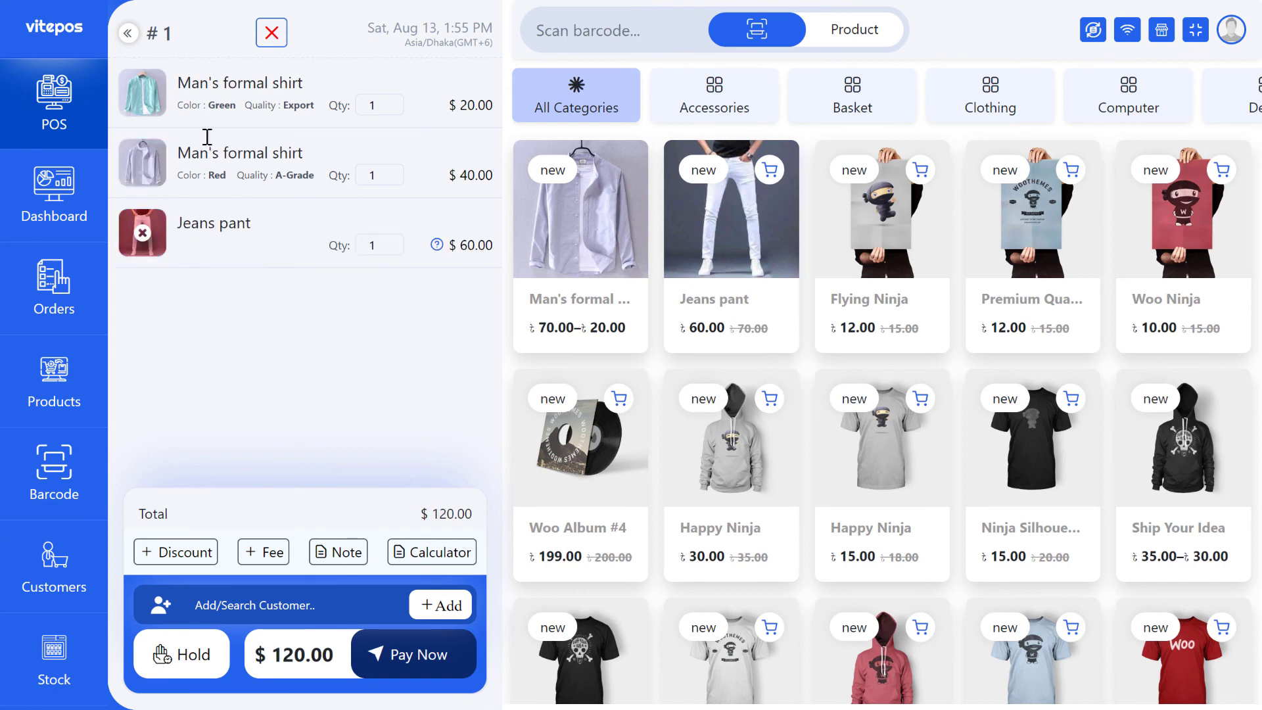